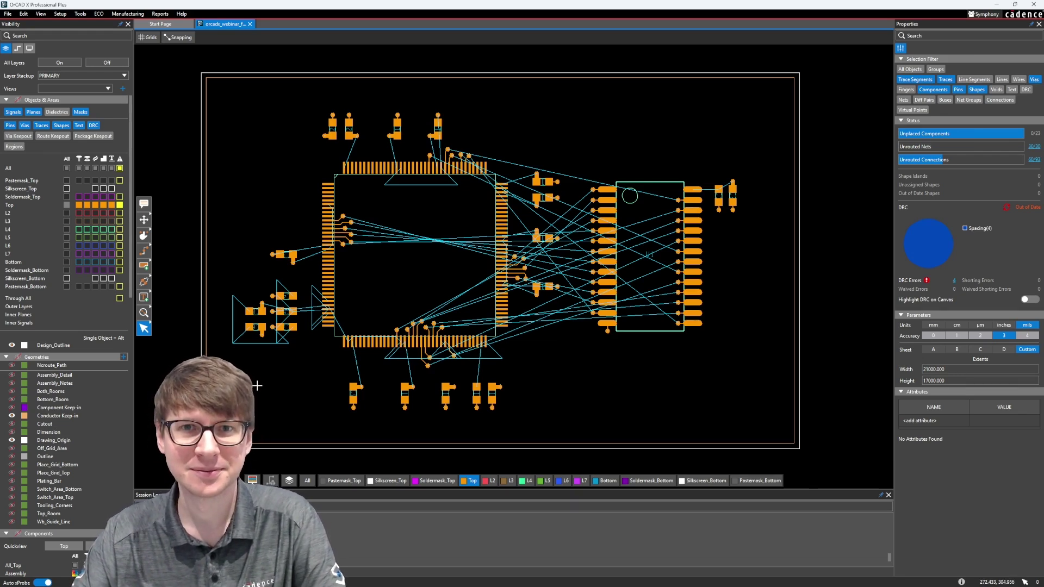
Leave the inheritance diagram viewer and return to the OrCAD X board with its 23 placed components.
{"action": "key", "text": "alt+Tab"}
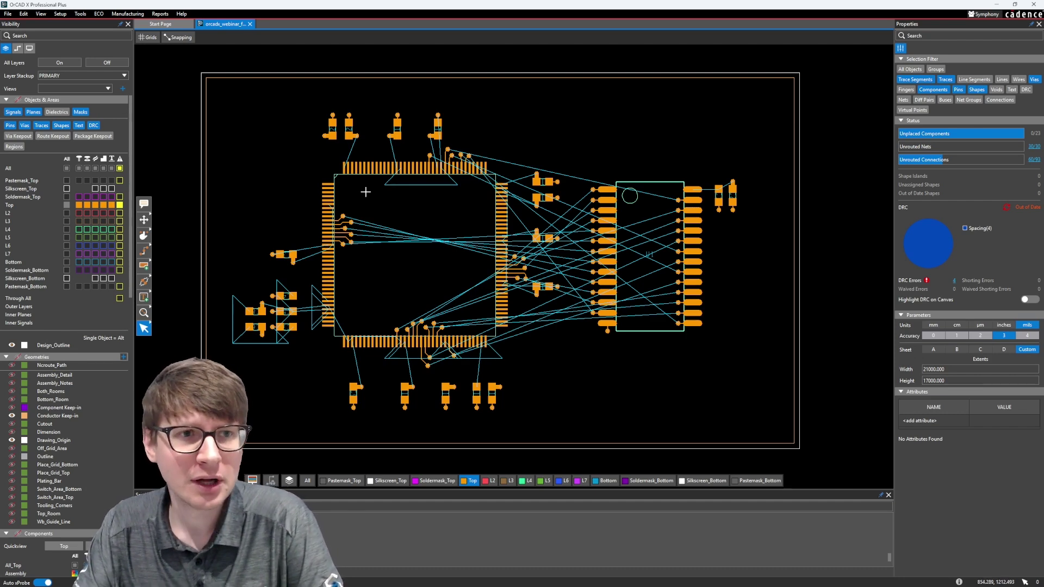
Launch Constraint Manager from Tools, position it over the board, and display the Electrical worksheets.
{"action": "left_click", "coordinate": [80, 14]}
{"action": "left_click", "coordinate": [91, 24]}
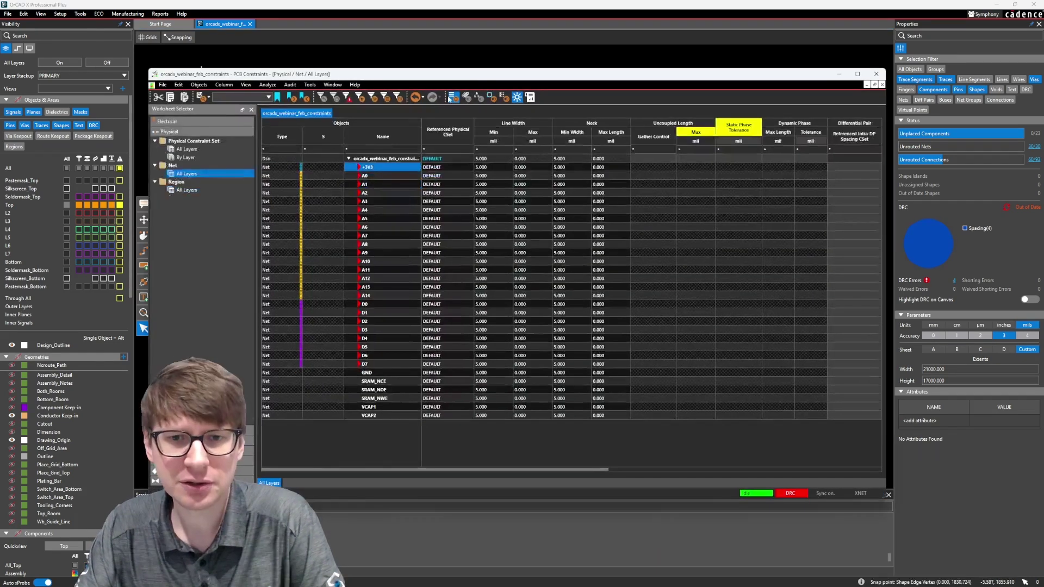
{"action": "mouse_move", "coordinate": [471, 79]}
{"action": "left_mouse_down"}
{"action": "mouse_move", "coordinate": [462, 69]}
{"action": "mouse_move", "coordinate": [469, 60]}
{"action": "left_mouse_up"}
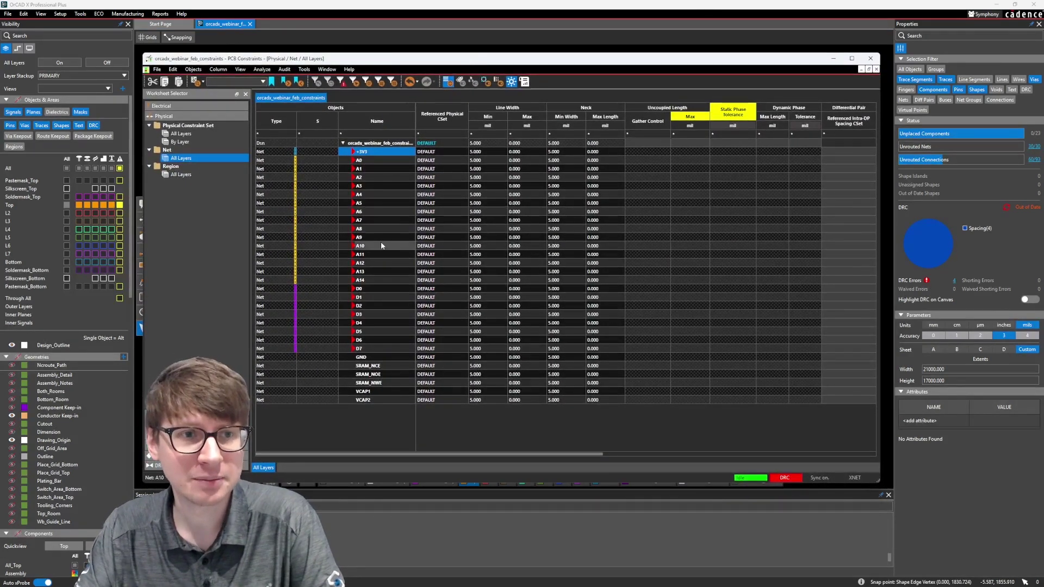
{"action": "left_click", "coordinate": [199, 106]}
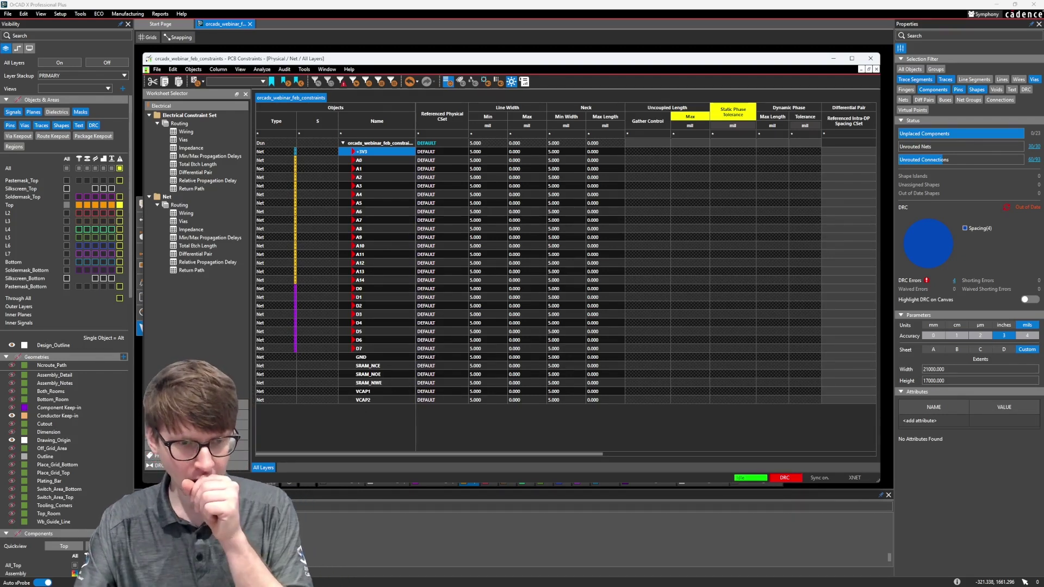
Display the Physical Net All Layers worksheet listing every net on DEFAULT at 5.000 mil.
{"action": "left_click", "coordinate": [158, 446]}
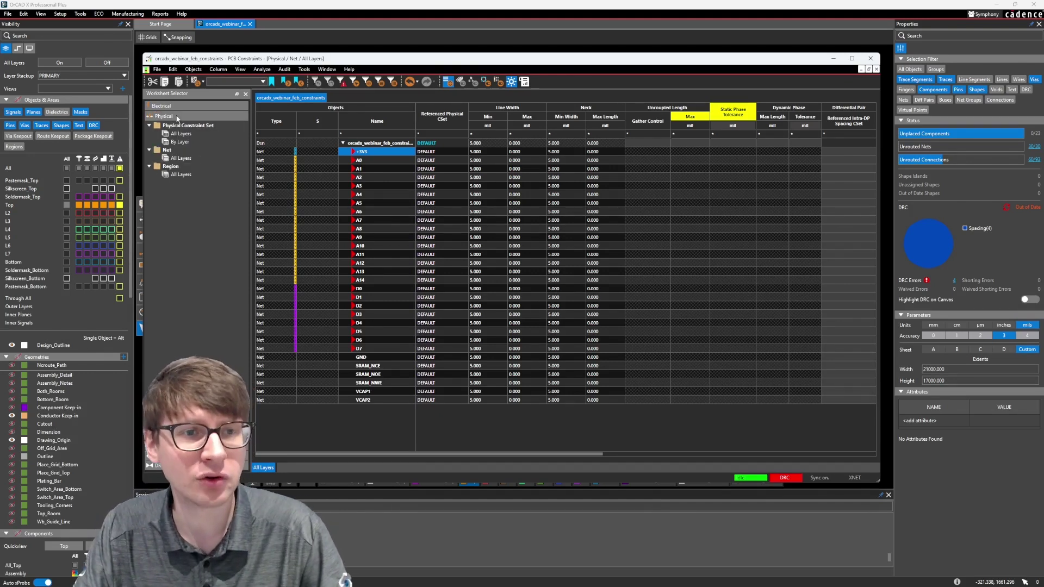
{"action": "left_click", "coordinate": [186, 159]}
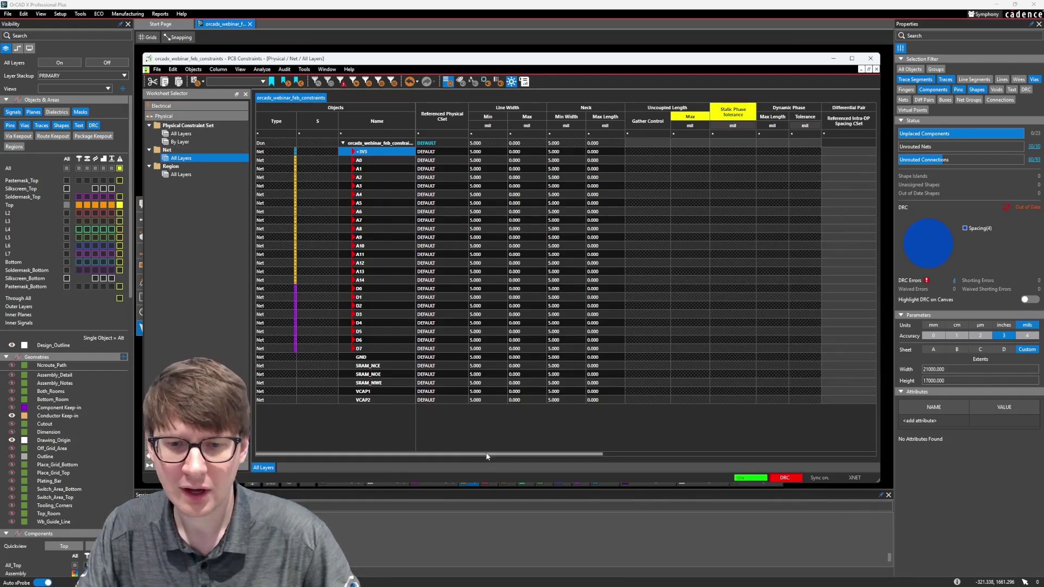
{"action": "left_click_drag", "start_coordinate": [489, 454], "coordinate": [518, 457]}
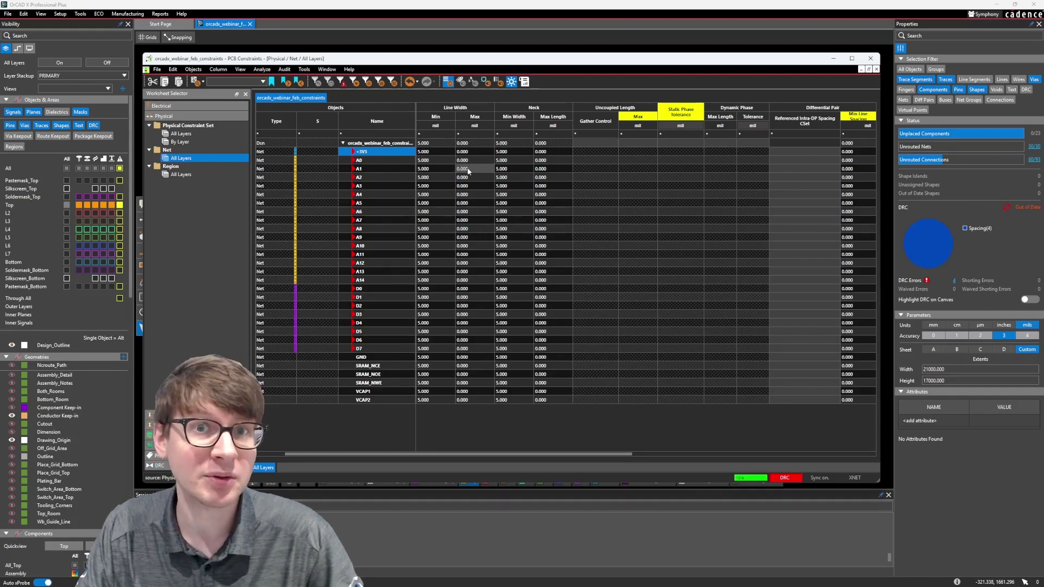
{"action": "left_click_drag", "start_coordinate": [500, 454], "coordinate": [672, 453]}
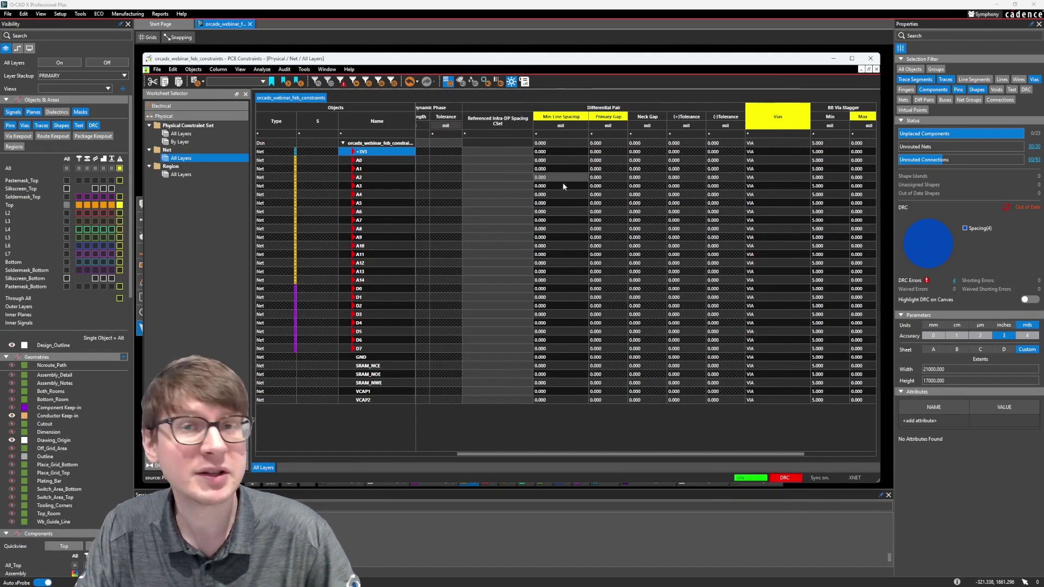
{"action": "left_click_drag", "start_coordinate": [566, 454], "coordinate": [335, 452]}
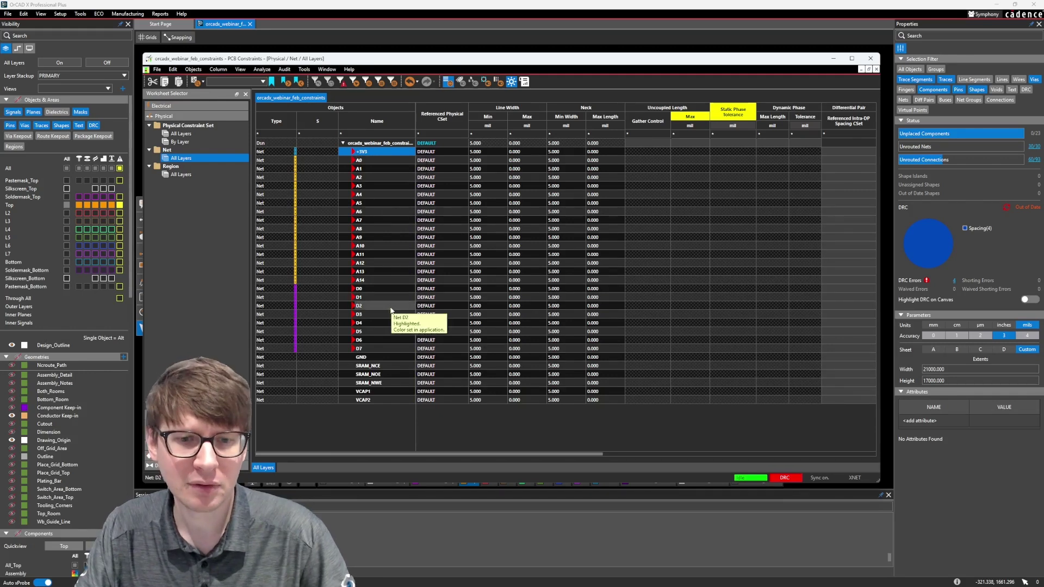
Select GND, VCAP1 and VCAP2 with +3V3 and bring up the Create > Class option.
{"action": "left_click", "coordinate": [385, 359]}
{"action": "left_click", "coordinate": [384, 392], "text": "ctrl"}
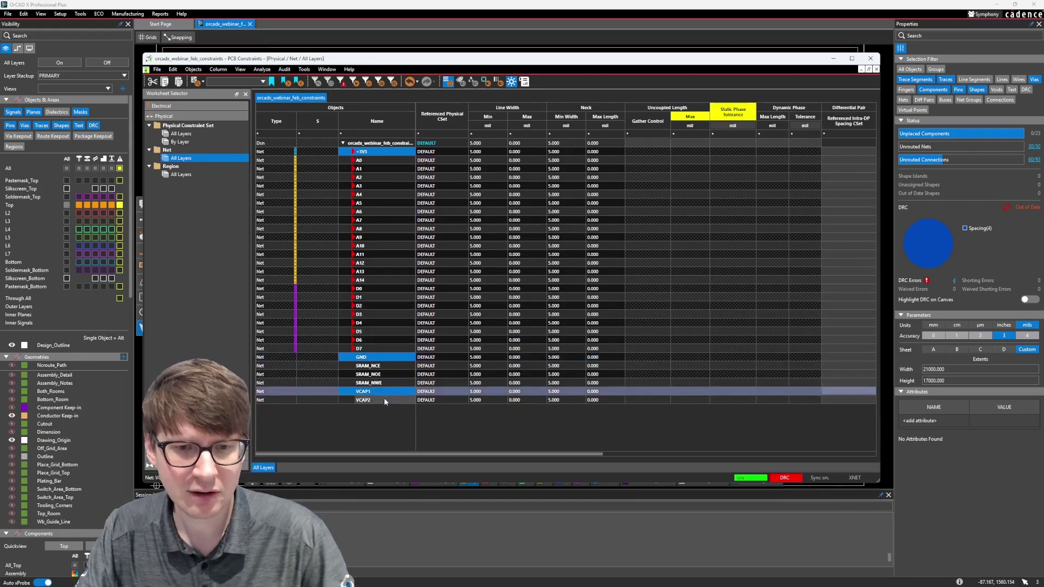
{"action": "left_click", "coordinate": [385, 400], "text": "ctrl"}
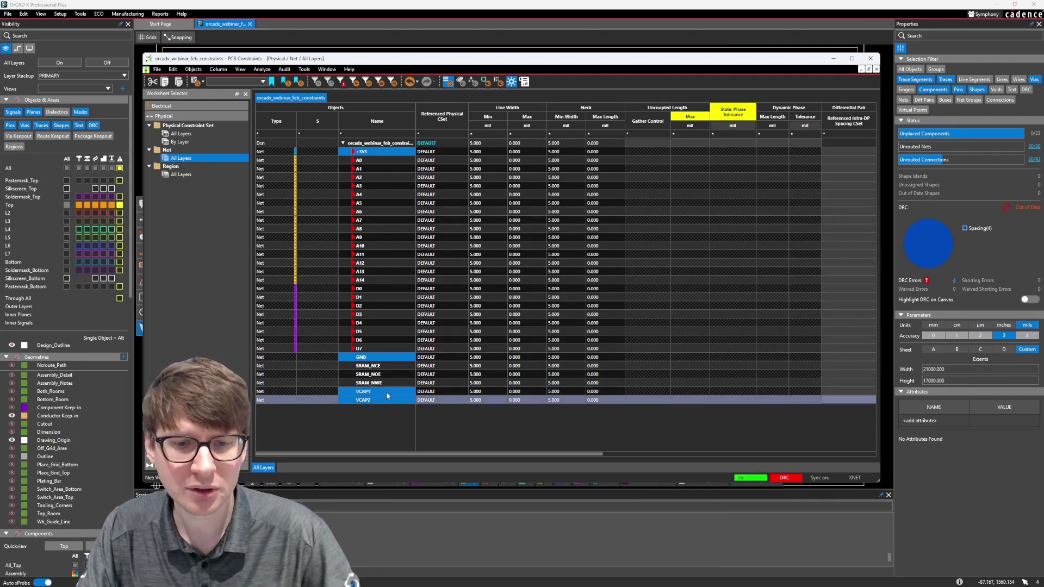
{"action": "right_click", "coordinate": [387, 391]}
{"action": "mouse_move", "coordinate": [442, 459]}
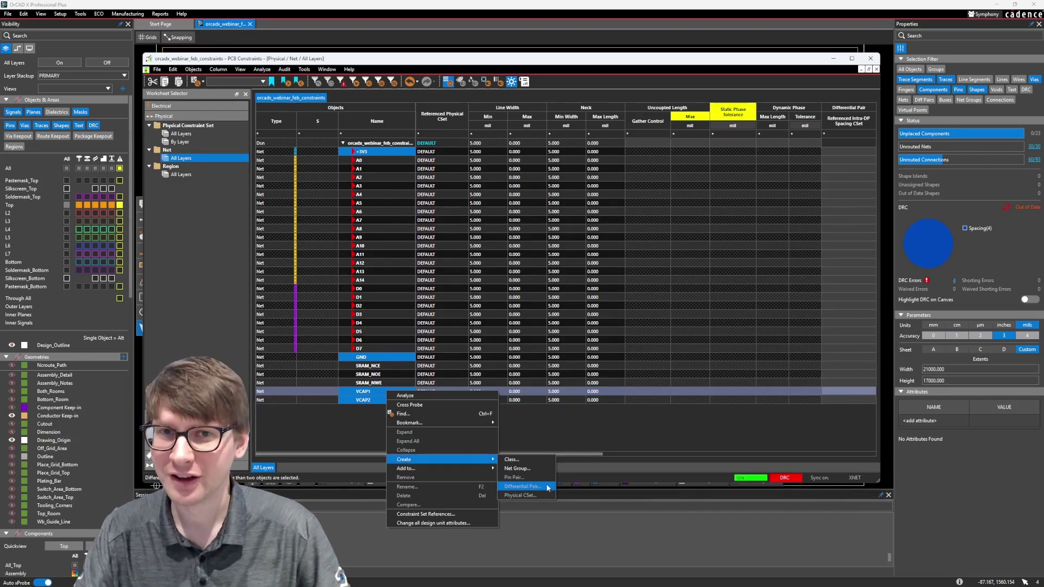
Create the net class from the four selected power nets and name it POWER.
{"action": "left_click", "coordinate": [536, 462]}
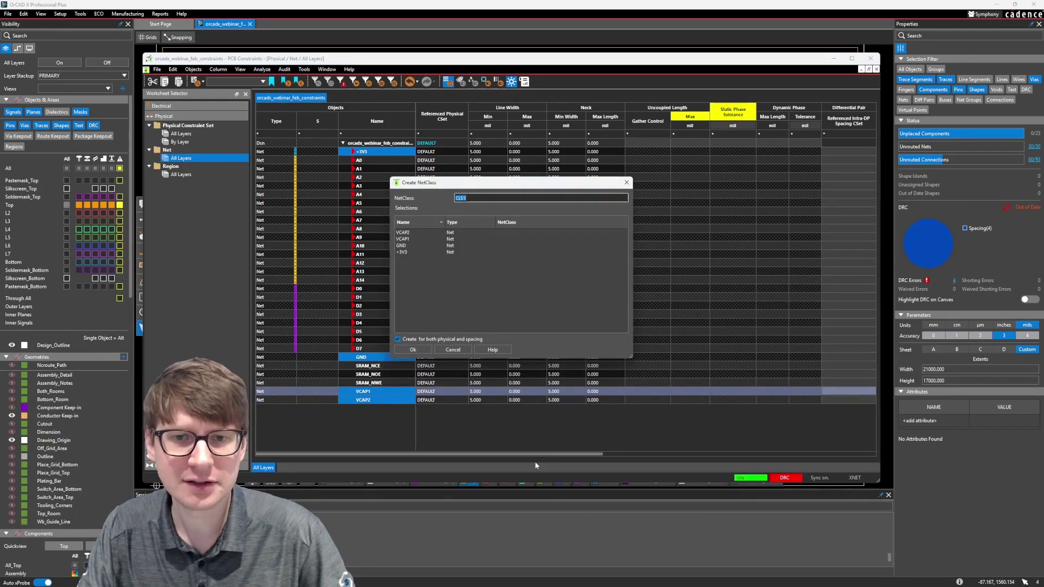
{"action": "type", "text": "POWER"}
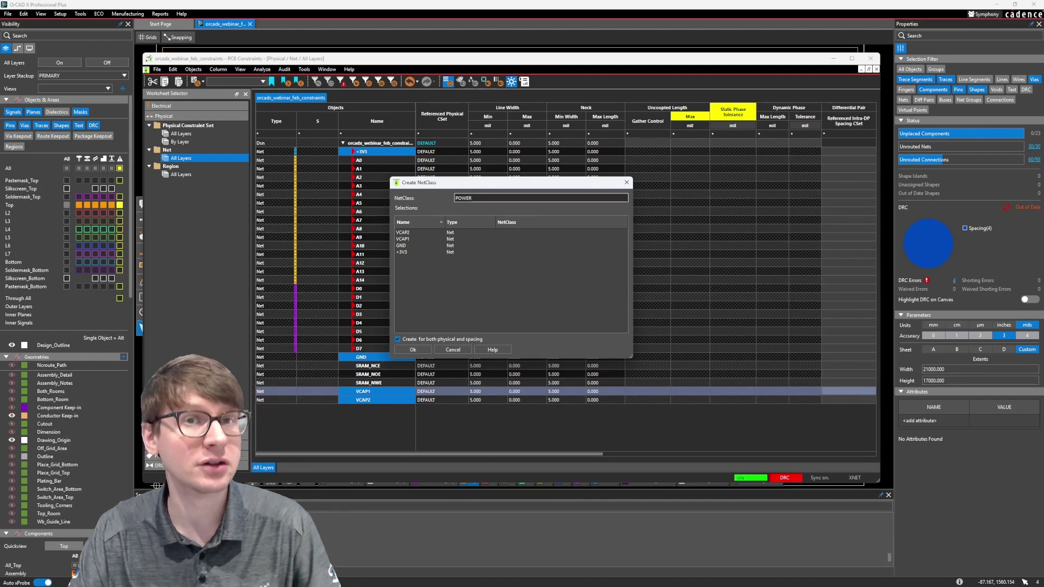
{"action": "left_click", "coordinate": [412, 350]}
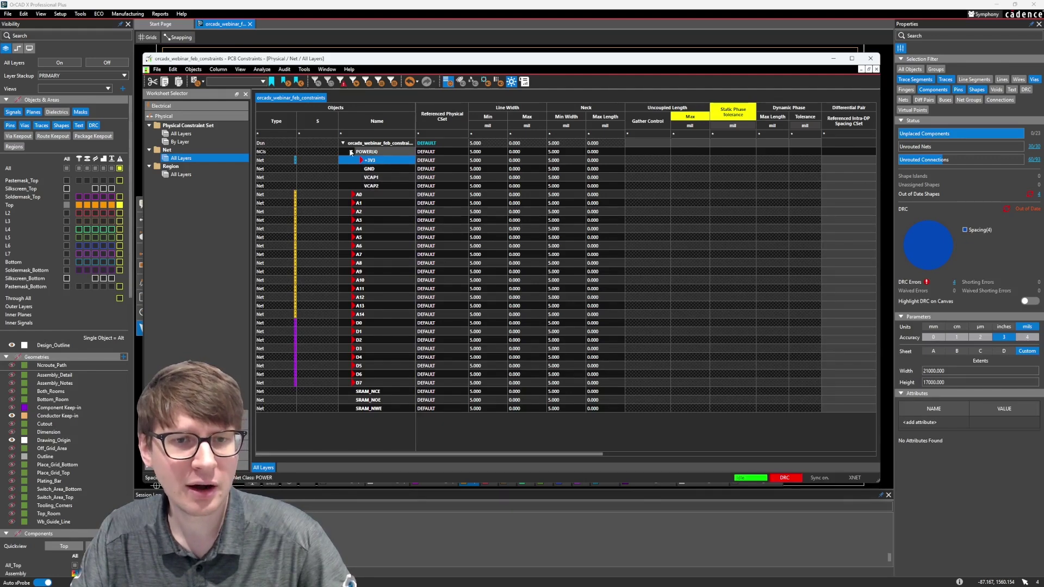
Group nets A0 through A14 into a new net class named ADDR.
{"action": "left_click", "coordinate": [351, 152]}
{"action": "left_click", "coordinate": [350, 152]}
{"action": "left_click", "coordinate": [351, 152]}
{"action": "left_click", "coordinate": [351, 152]}
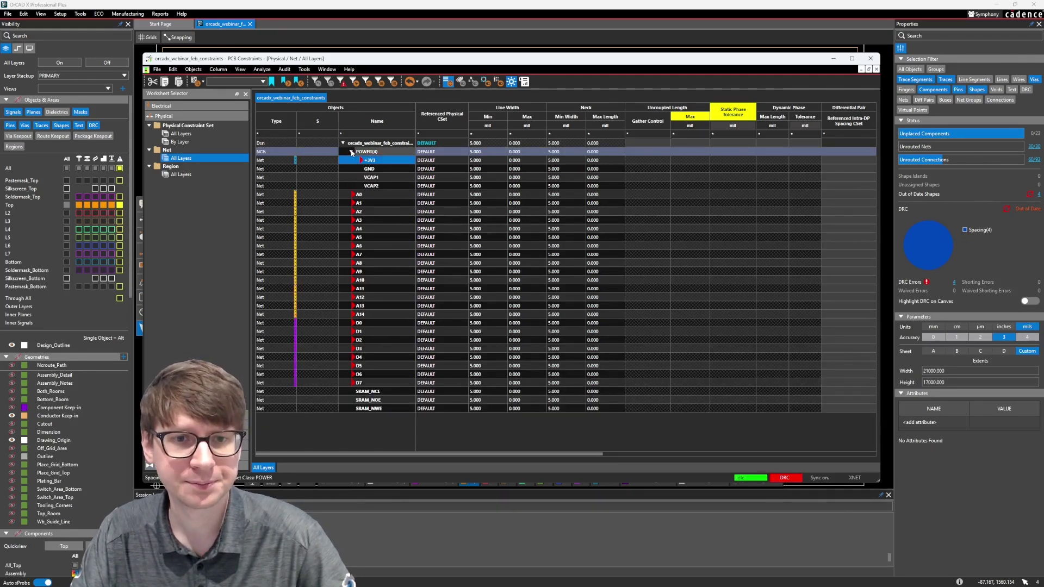
{"action": "left_click", "coordinate": [390, 194]}
{"action": "left_click", "coordinate": [379, 315], "text": "shift"}
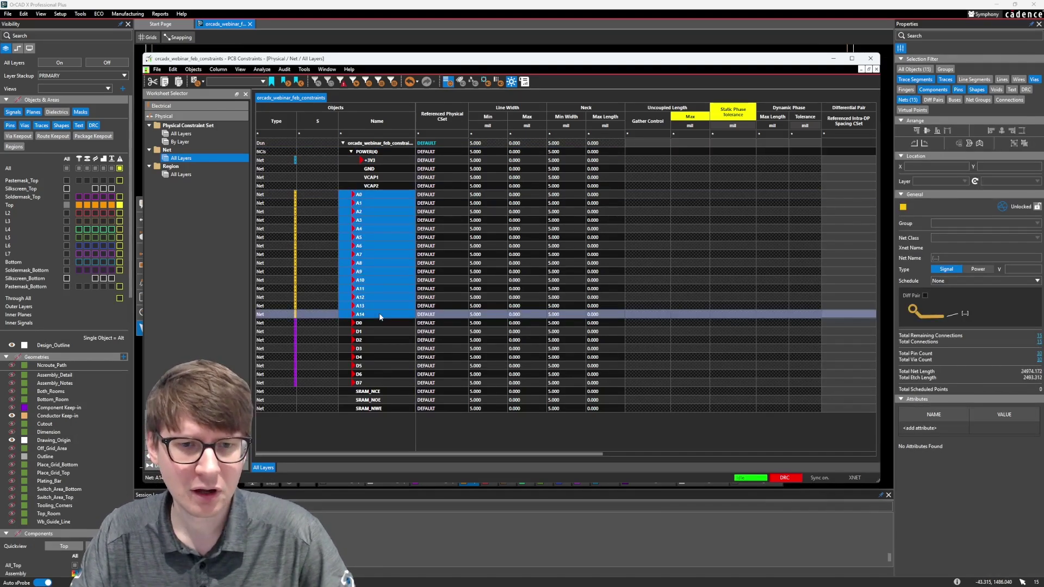
{"action": "right_click", "coordinate": [380, 315]}
{"action": "mouse_move", "coordinate": [461, 384]}
{"action": "left_click", "coordinate": [509, 384]}
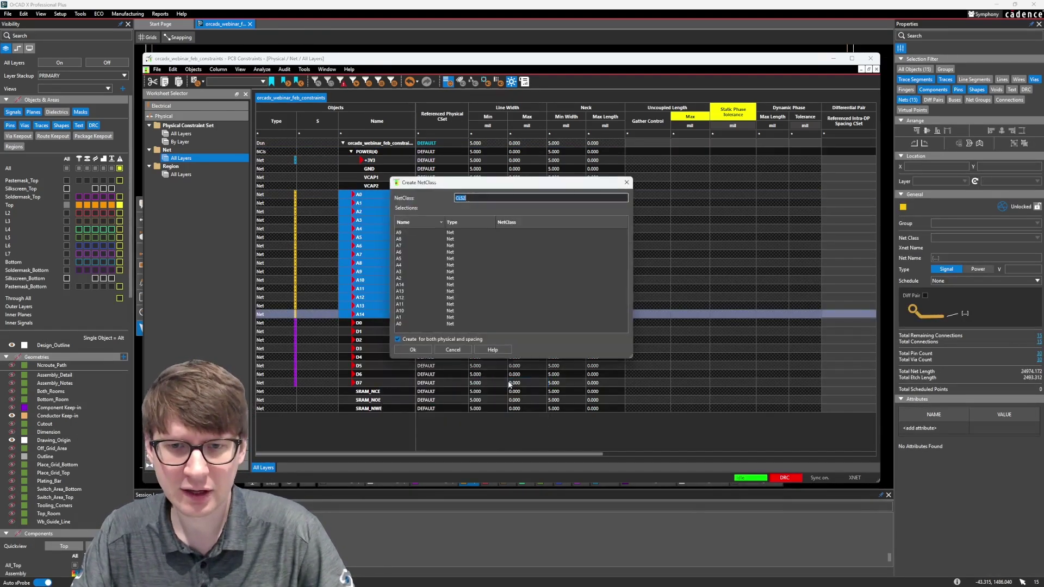
{"action": "type", "text": "ADD"}
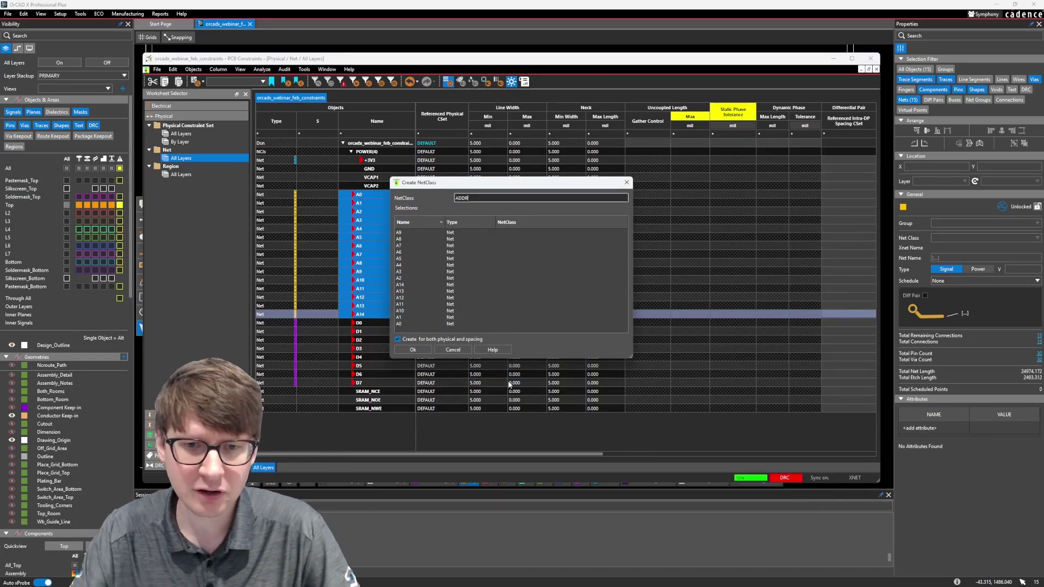
{"action": "type", "text": "R"}
{"action": "left_click", "coordinate": [412, 350]}
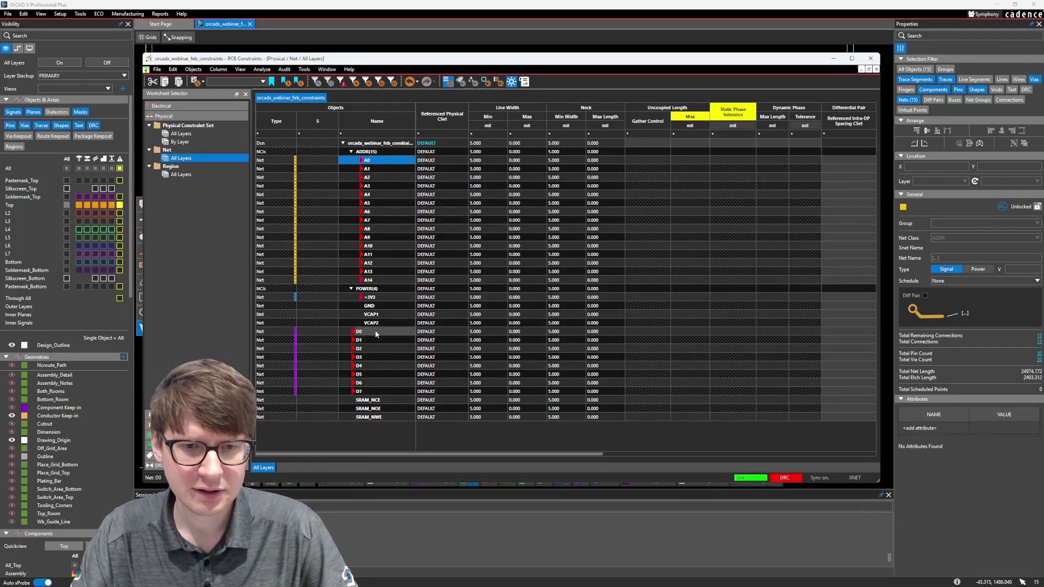
Group nets D0 through D7 into a new net class named DATA.
{"action": "left_click", "coordinate": [376, 334]}
{"action": "left_click", "coordinate": [372, 392], "text": "shift"}
{"action": "right_click", "coordinate": [372, 391]}
{"action": "mouse_move", "coordinate": [427, 460]}
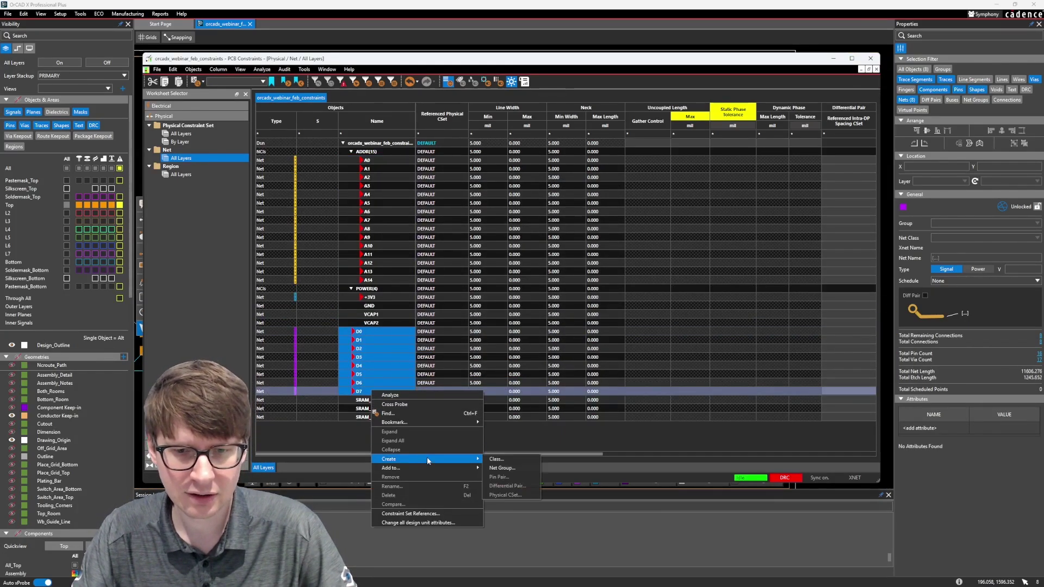
{"action": "left_click", "coordinate": [503, 460]}
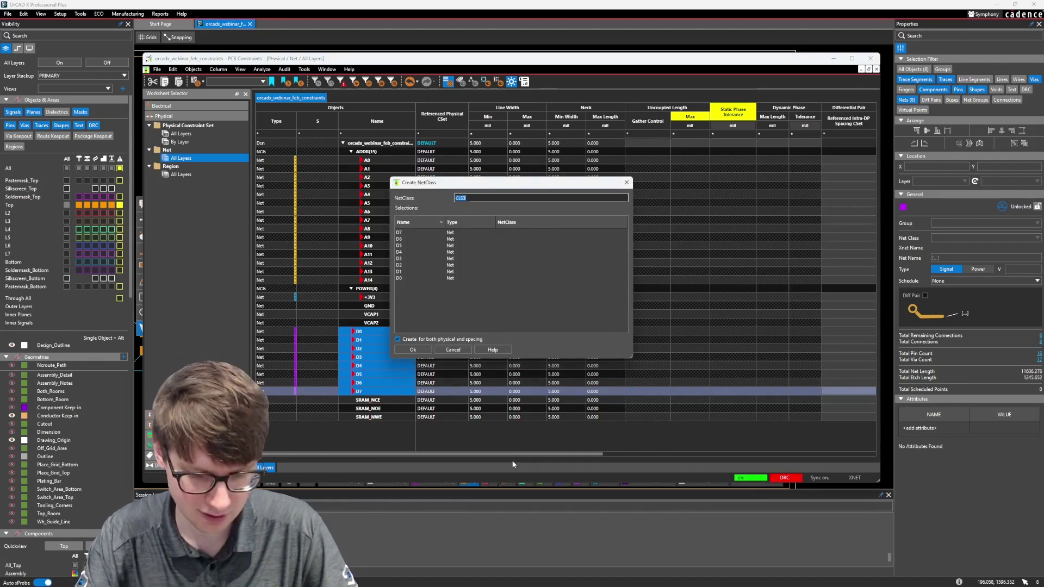
{"action": "type", "text": "DATA"}
{"action": "key", "text": "Return"}
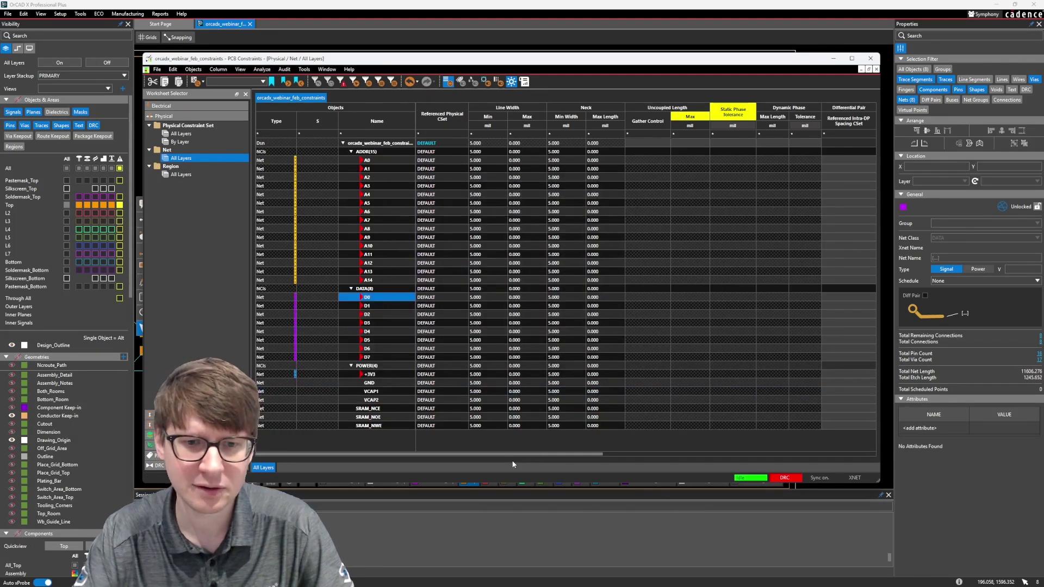
Group the three SRAM control nets, SRAM_NCE through SRAM_NWE, into a CTRL net class.
{"action": "left_click", "coordinate": [387, 407]}
{"action": "left_click", "coordinate": [393, 424], "text": "shift"}
{"action": "right_click", "coordinate": [395, 412]}
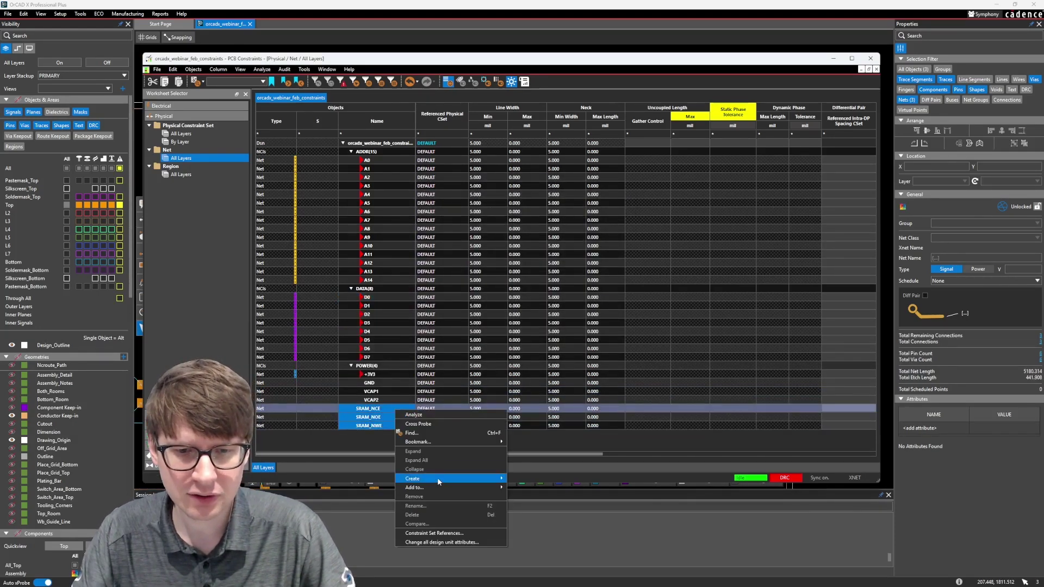
{"action": "mouse_move", "coordinate": [437, 477]}
{"action": "left_click", "coordinate": [540, 477]}
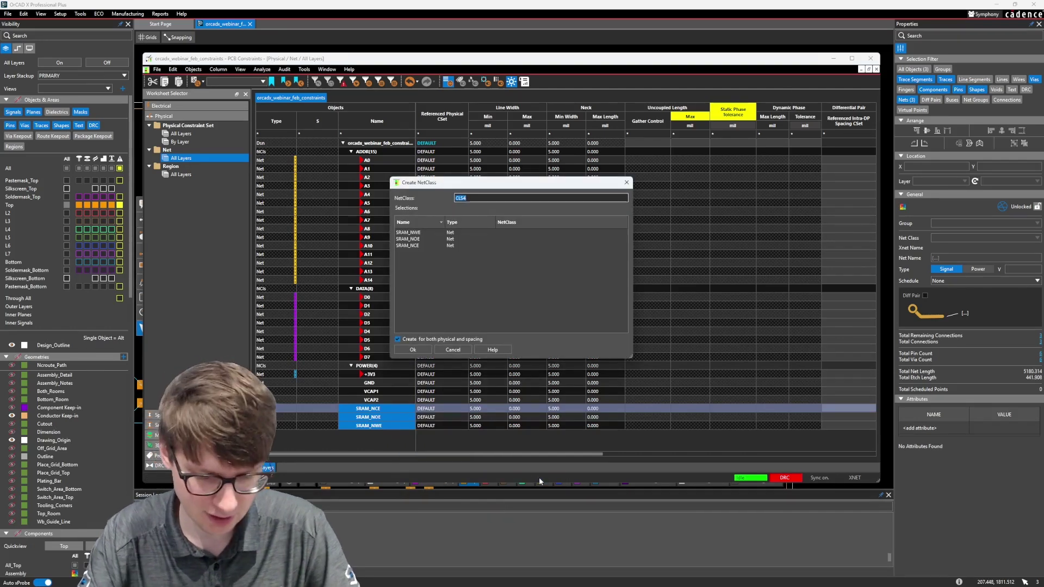
{"action": "type", "text": "CTRL"}
{"action": "key", "text": "Return"}
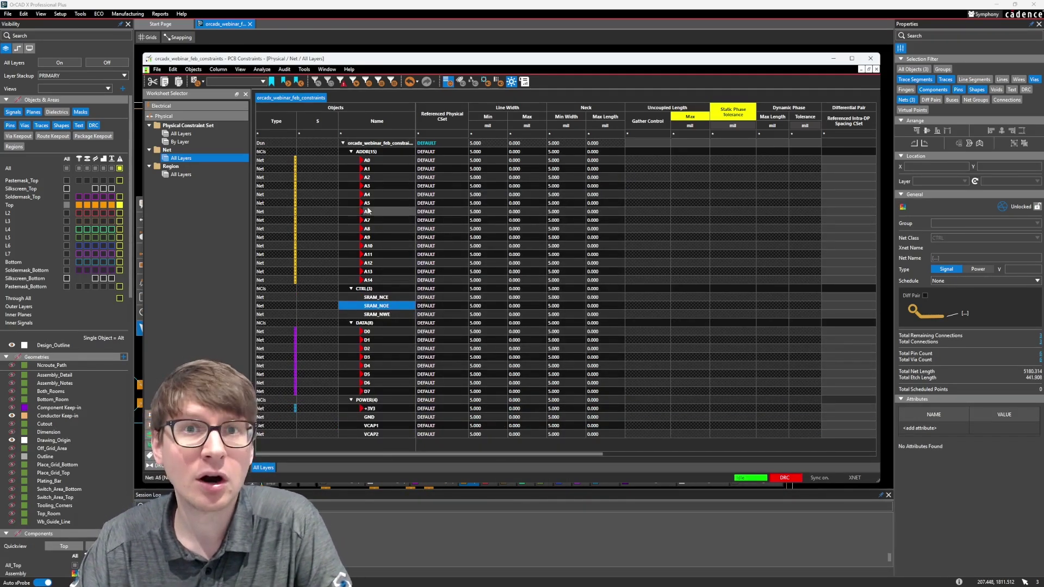
Collapse the ADDR, CTRL, DATA and POWER groups, then expand only DATA(8) to show D0–D7.
{"action": "left_click", "coordinate": [351, 152]}
{"action": "left_click", "coordinate": [351, 161]}
{"action": "left_click", "coordinate": [351, 169]}
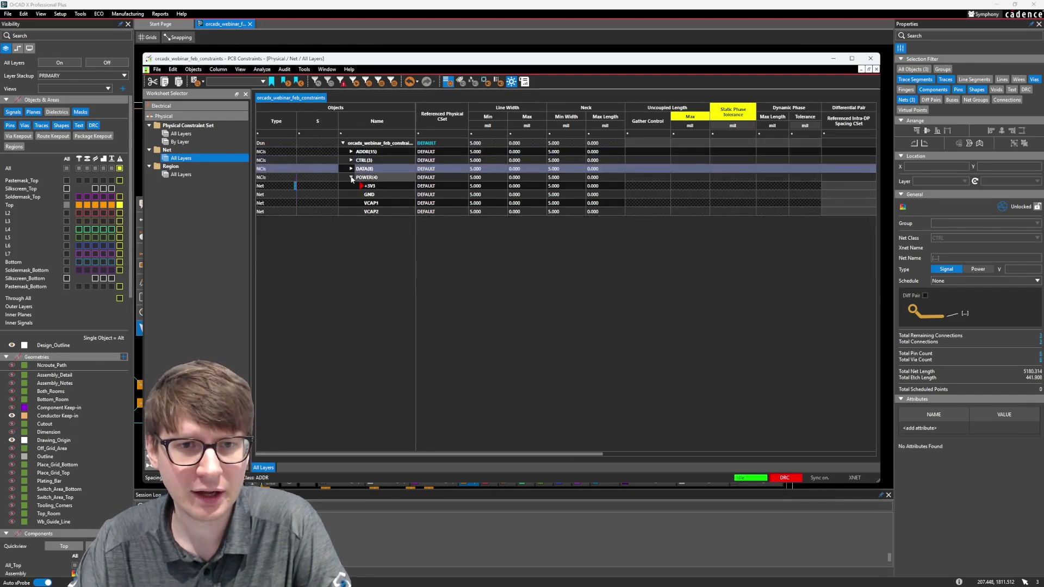
{"action": "left_click", "coordinate": [351, 178]}
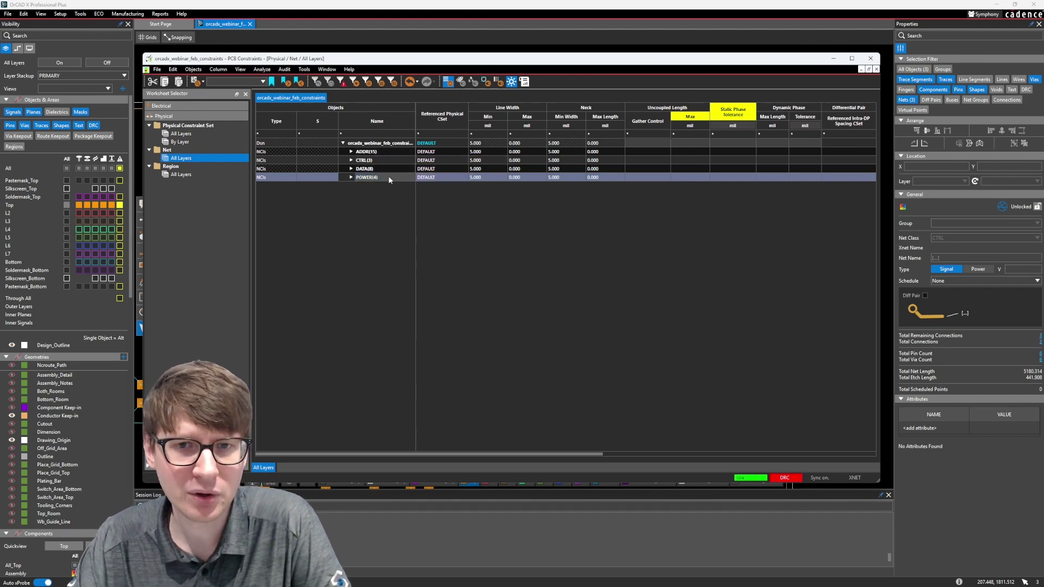
{"action": "left_click", "coordinate": [351, 169]}
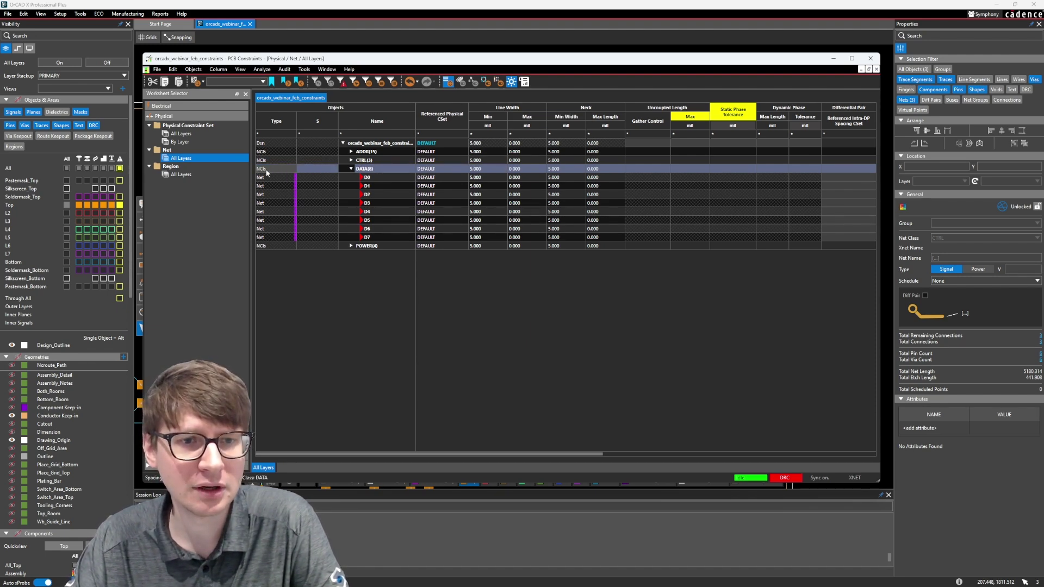
Set the DATA(8) net class minimum line width to 10 mil.
{"action": "double_click", "coordinate": [488, 168]}
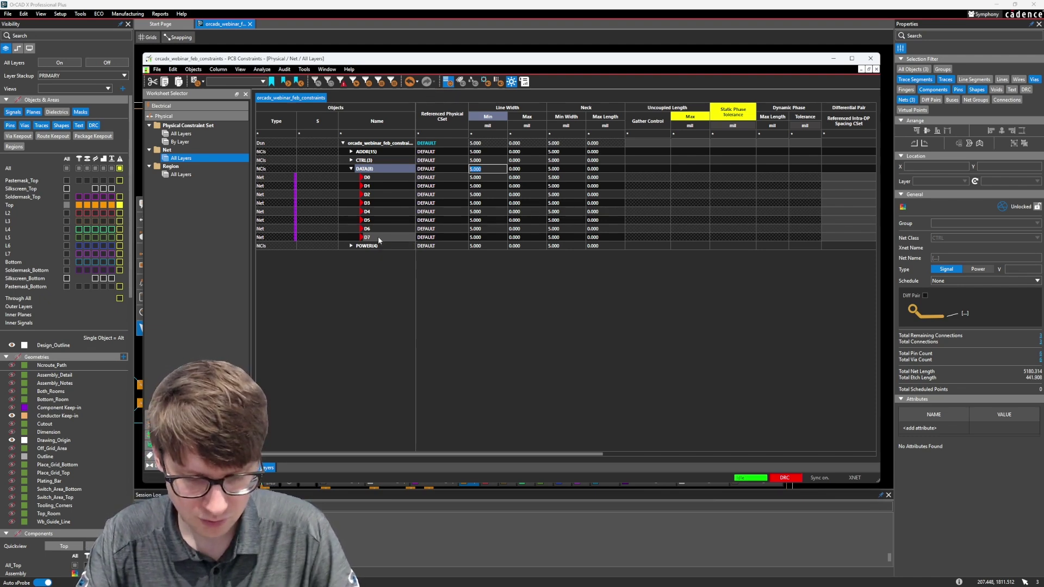
{"action": "type", "text": "10"}
{"action": "key", "text": "Return"}
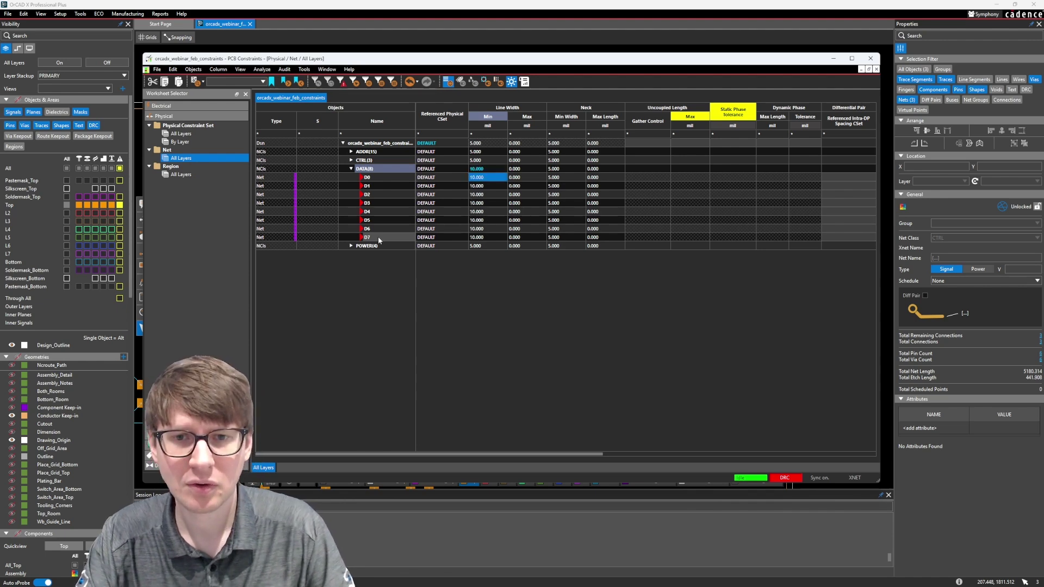
Override net D3's minimum line width to 20 mil and check the override.
{"action": "left_click", "coordinate": [486, 202]}
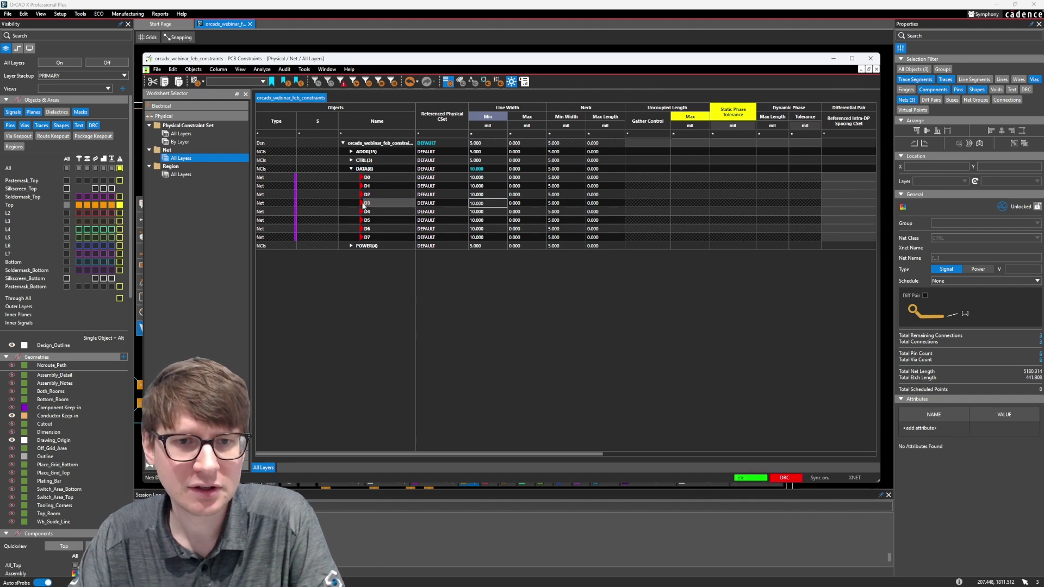
{"action": "left_click_drag", "start_coordinate": [487, 204], "coordinate": [434, 204]}
{"action": "type", "text": "20"}
{"action": "key", "text": "Return"}
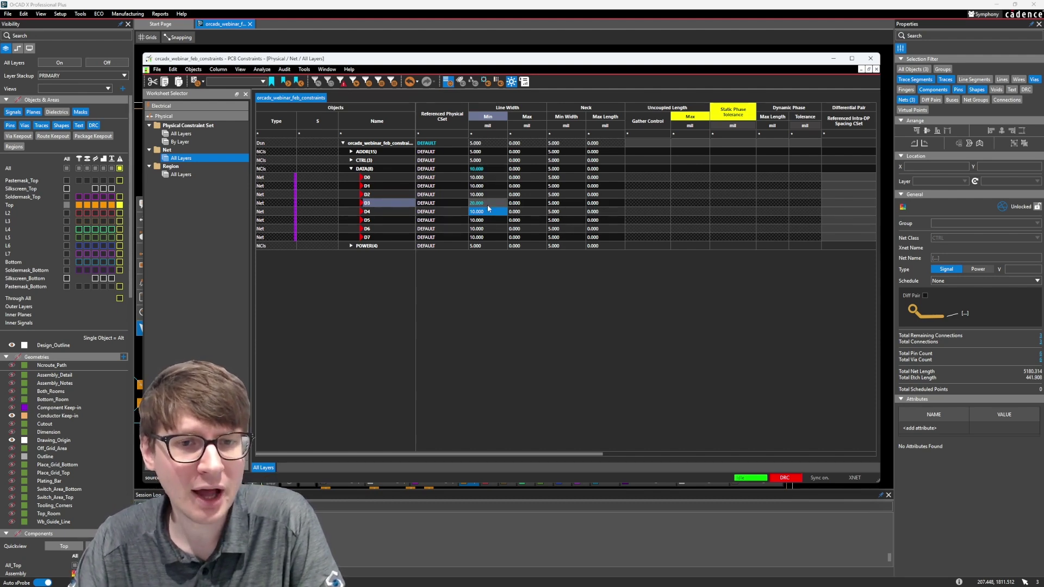
{"action": "left_click", "coordinate": [411, 206]}
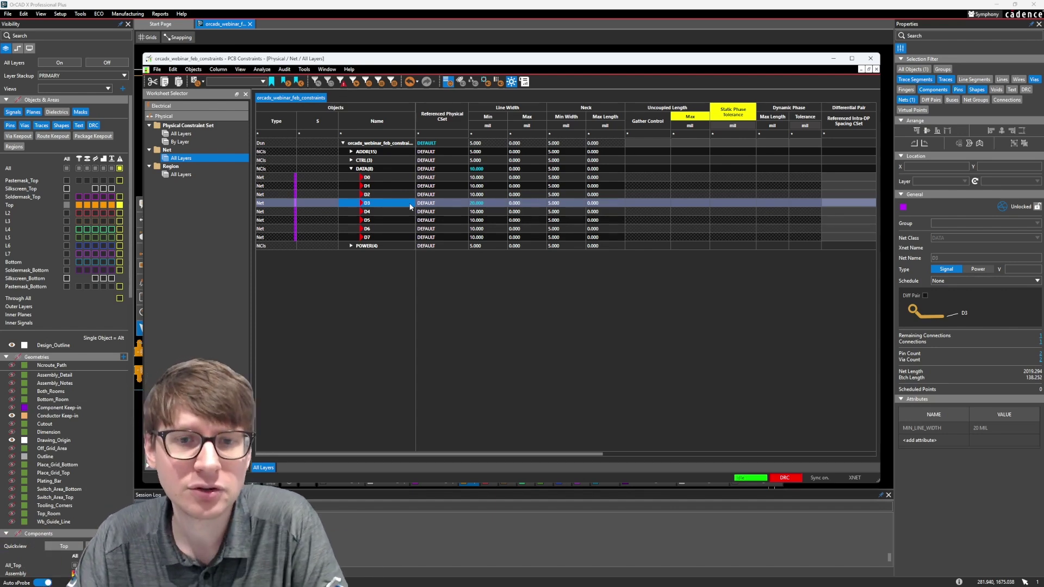
Clear D3's 20 mil override and DATA(8)'s 10 mil minimum line width value.
{"action": "right_click", "coordinate": [495, 202]}
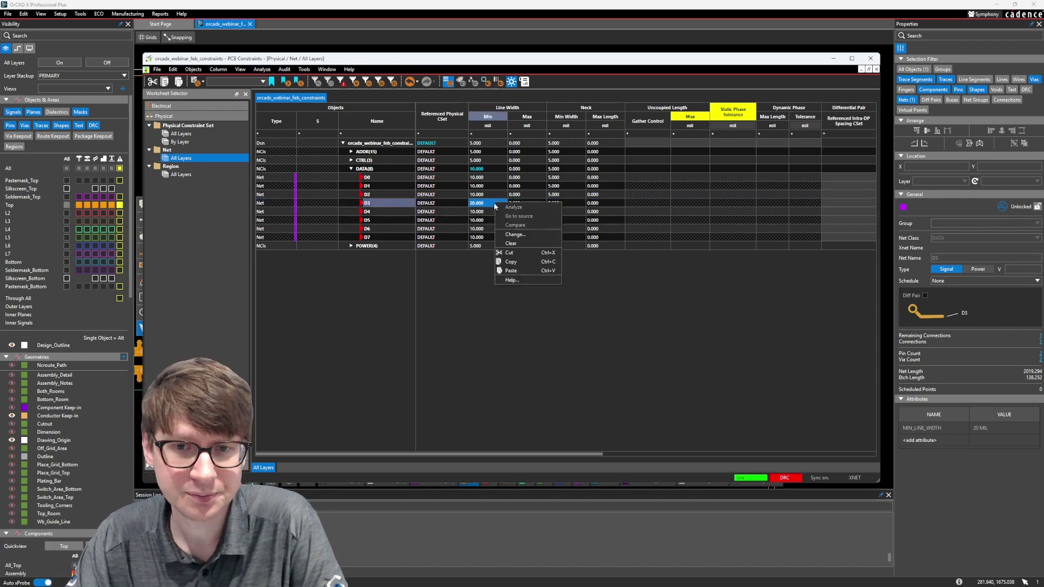
{"action": "left_click", "coordinate": [512, 243]}
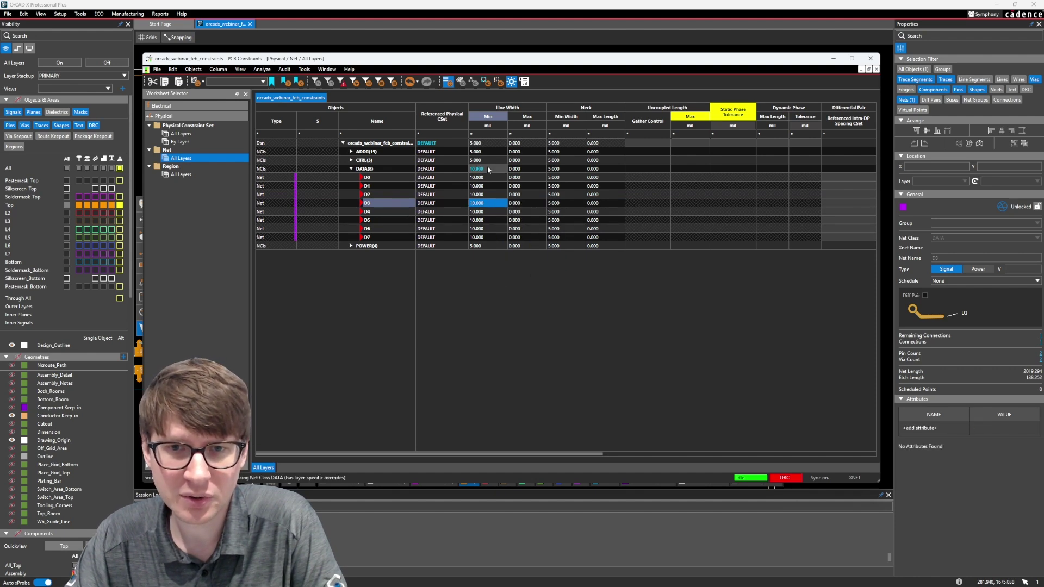
{"action": "right_click", "coordinate": [487, 167]}
{"action": "left_click", "coordinate": [502, 209]}
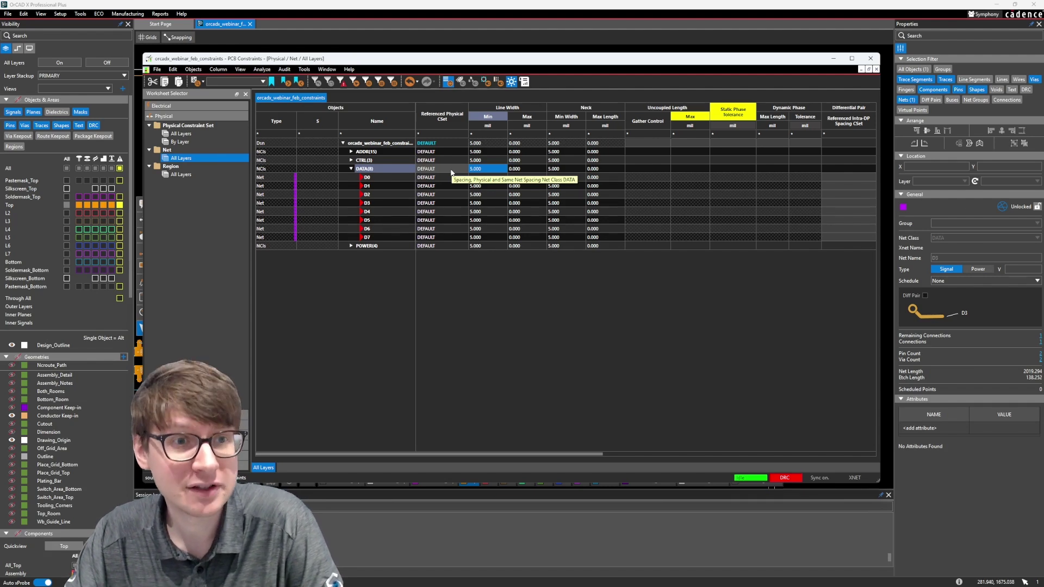
In the Physical CSet All Layers worksheet, create a DIGITAL constraint set copied from DEFAULT.
{"action": "left_click", "coordinate": [181, 134]}
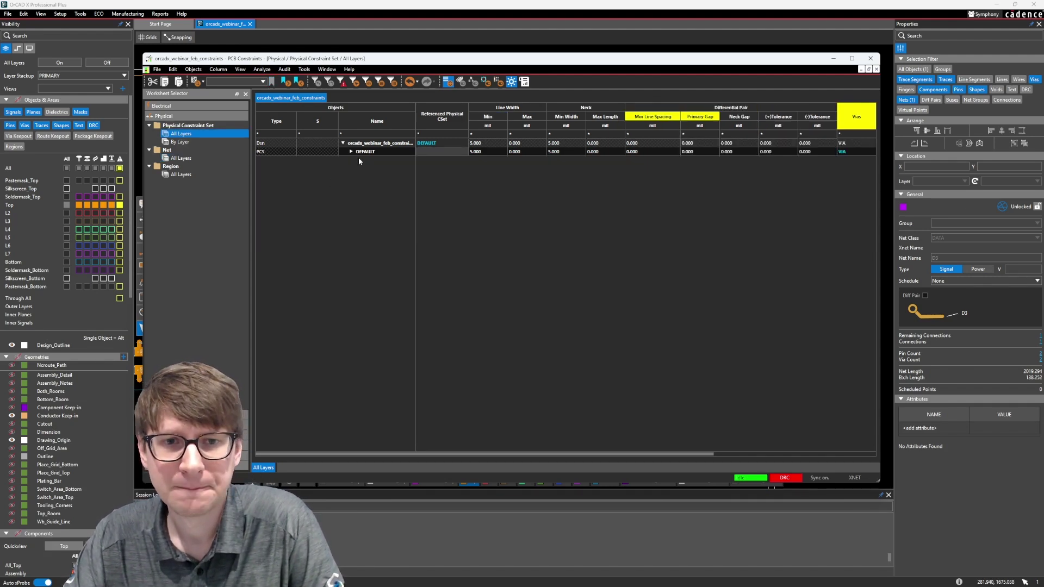
{"action": "right_click", "coordinate": [360, 152]}
{"action": "mouse_move", "coordinate": [414, 220]}
{"action": "left_click", "coordinate": [495, 221]}
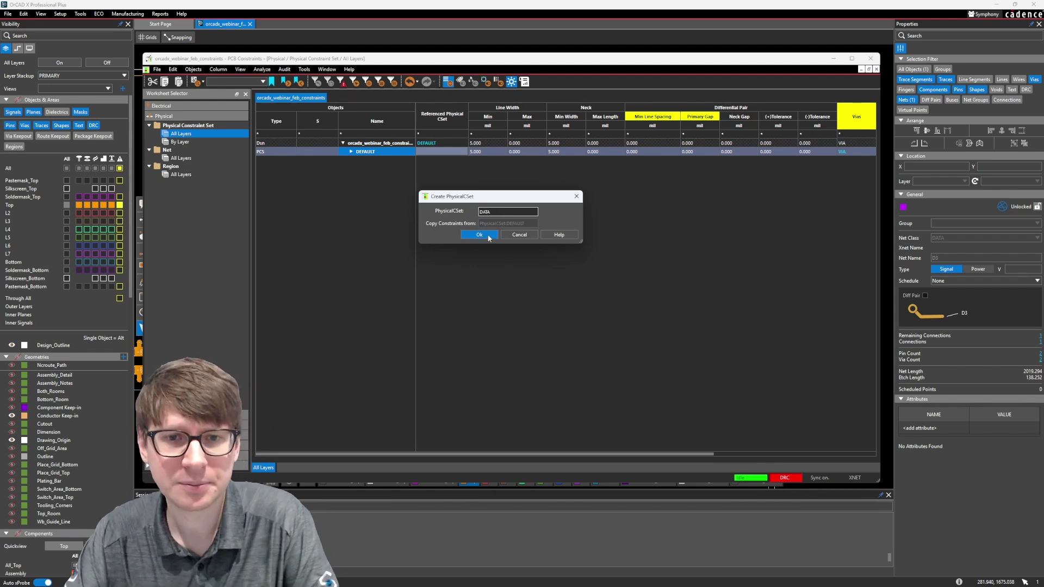
{"action": "double_click", "coordinate": [522, 211]}
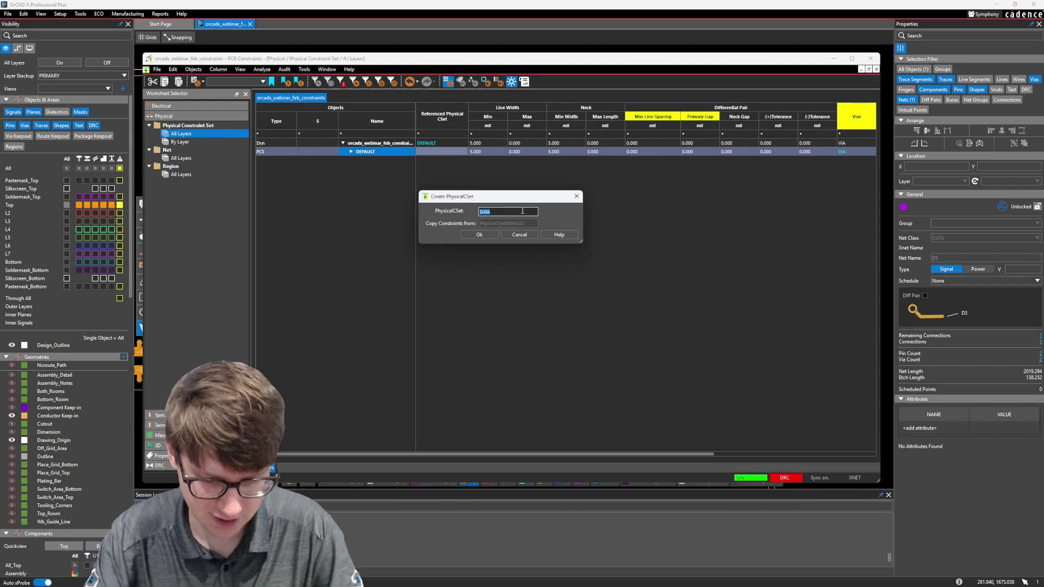
{"action": "type", "text": "DIGITAL"}
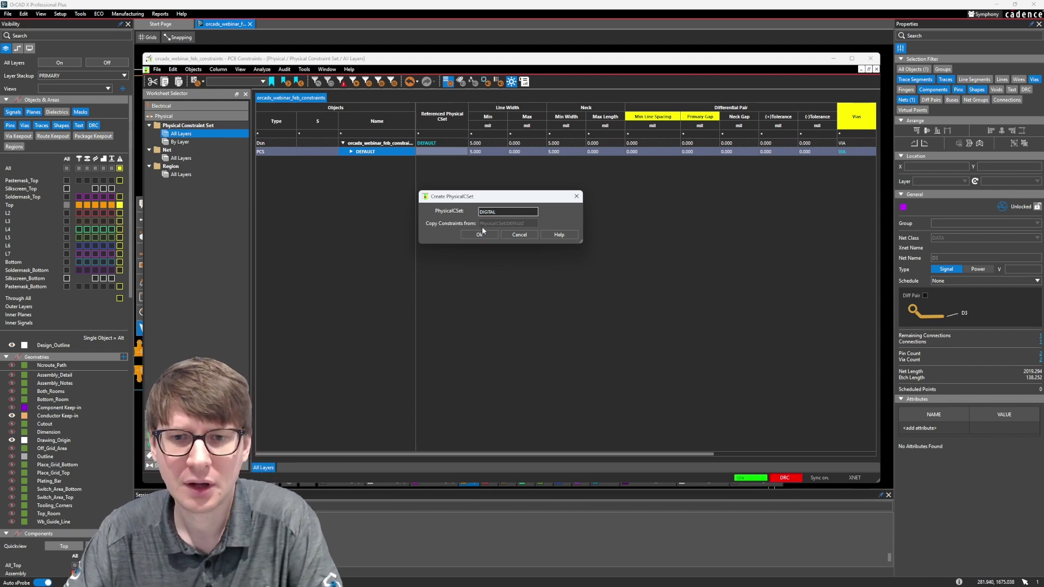
{"action": "left_click", "coordinate": [480, 234]}
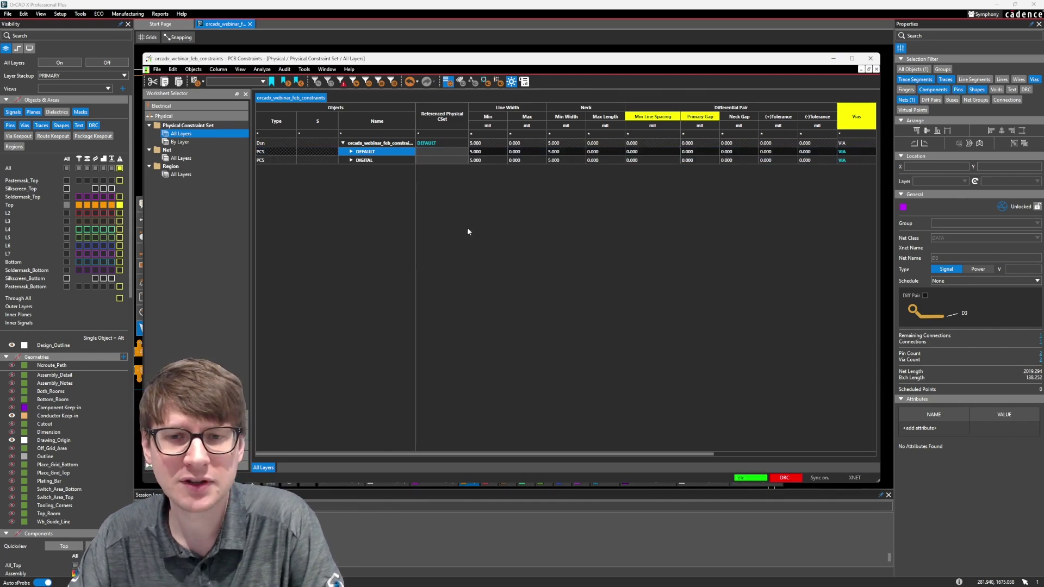
Give the DIGITAL constraint set 10–12 mil line width, 6 mil neck width and 100 mil neck length.
{"action": "left_click_drag", "start_coordinate": [486, 454], "coordinate": [525, 457]}
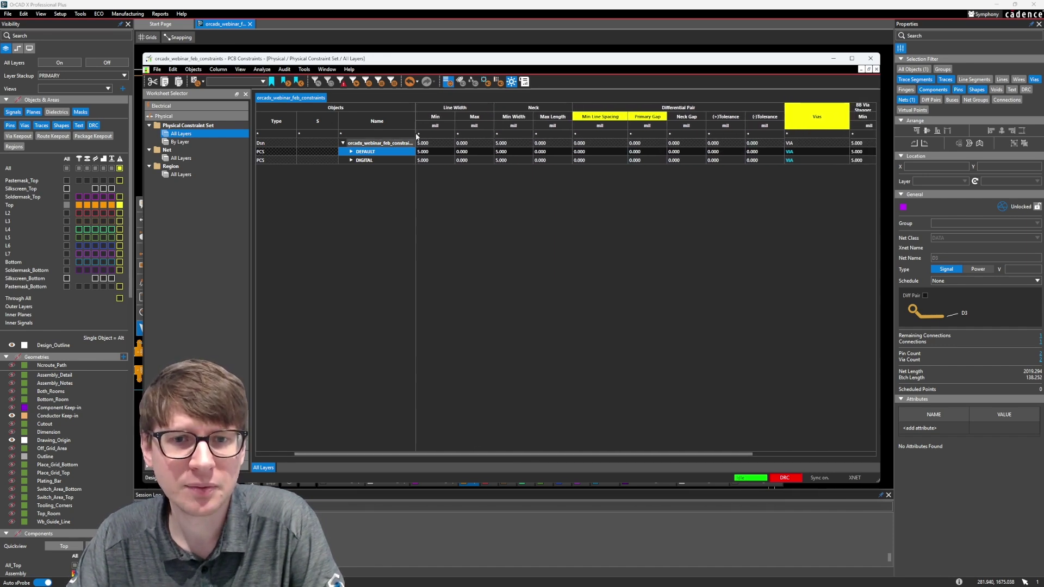
{"action": "left_click", "coordinate": [376, 161]}
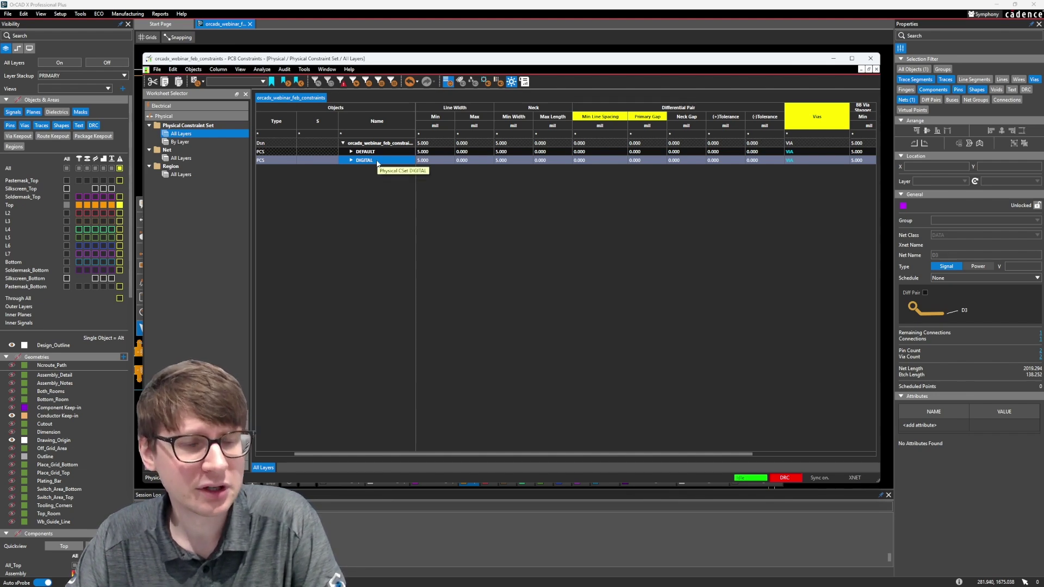
{"action": "double_click", "coordinate": [438, 161]}
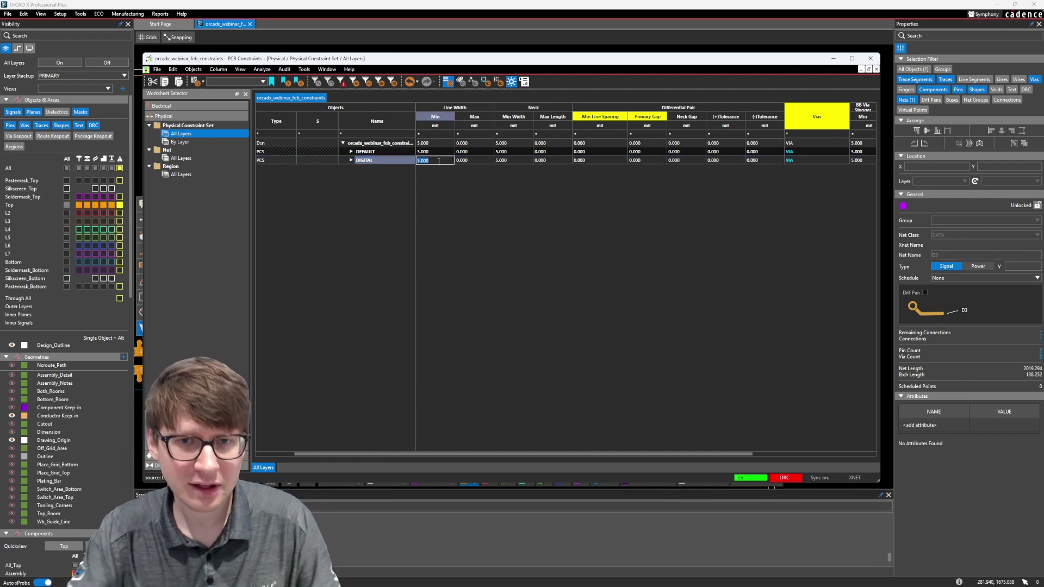
{"action": "type", "text": "10"}
{"action": "key", "text": "Tab"}
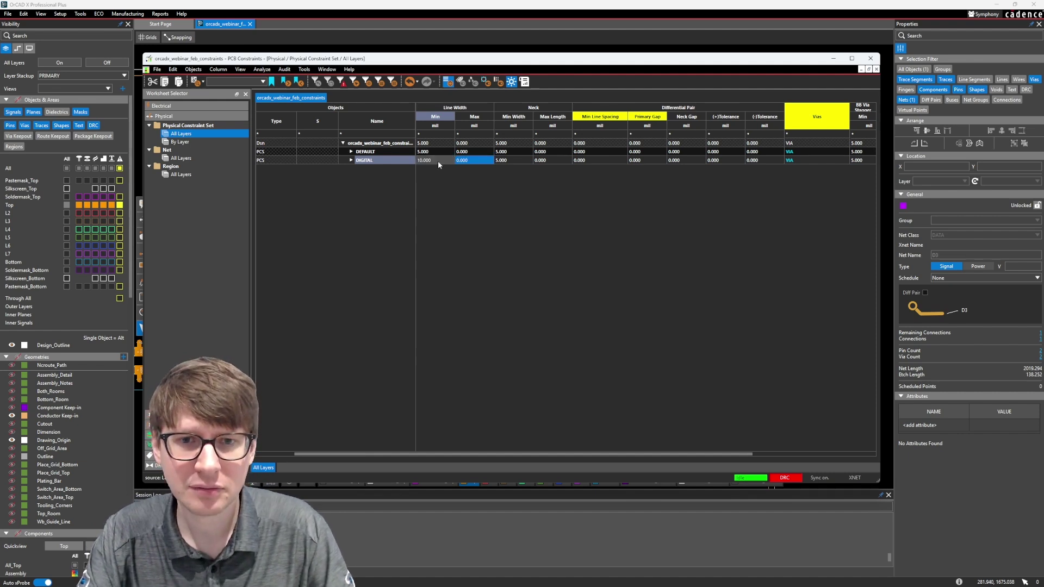
{"action": "type", "text": "12"}
{"action": "key", "text": "Tab"}
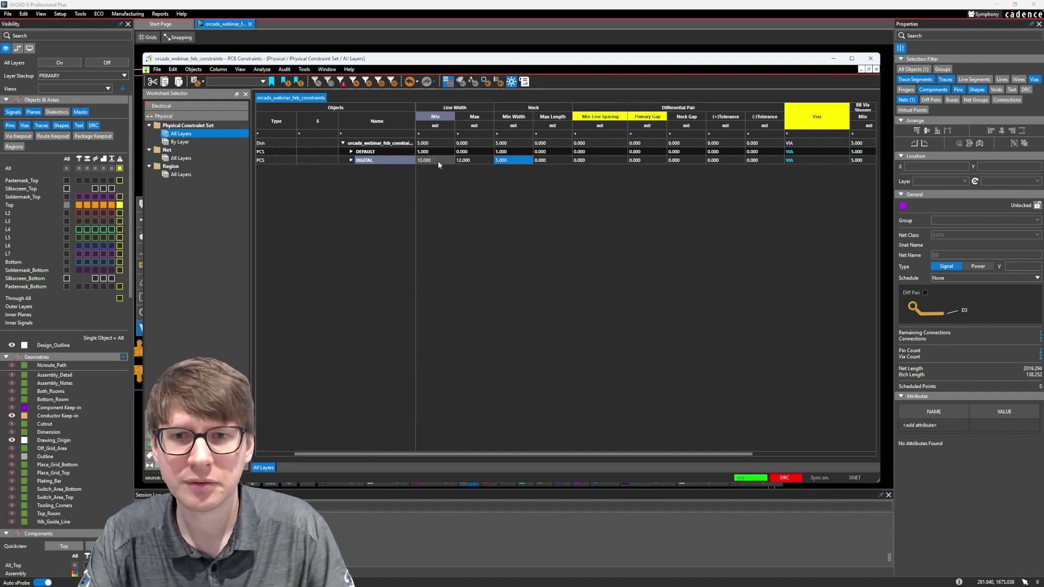
{"action": "type", "text": "6"}
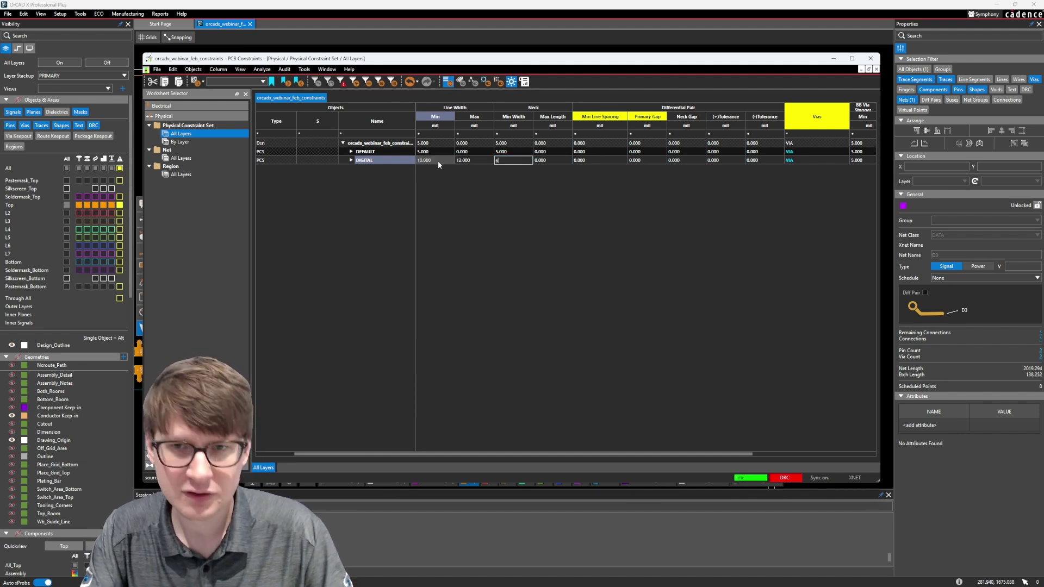
{"action": "key", "text": "Tab"}
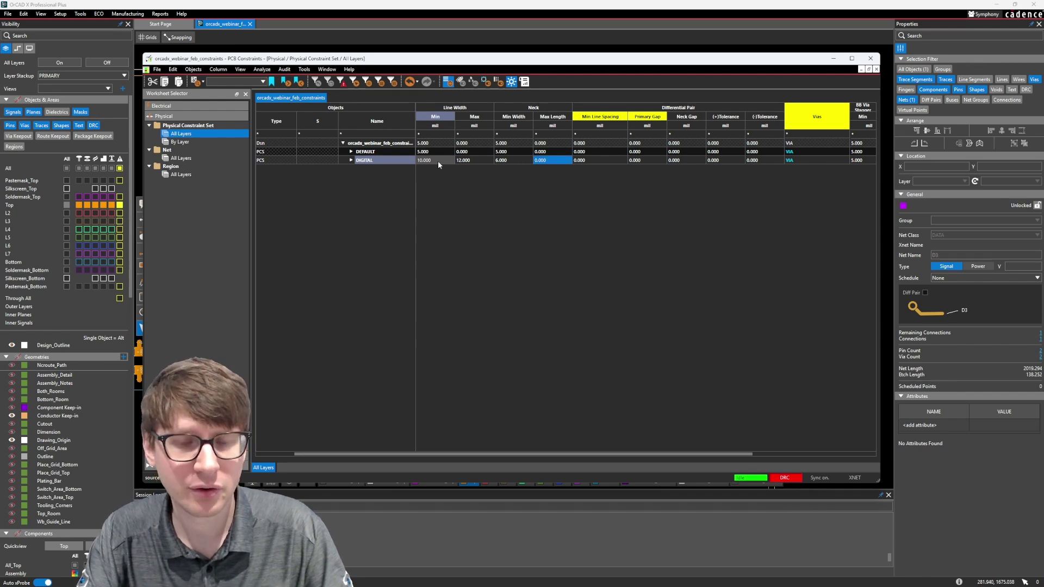
{"action": "type", "text": "100"}
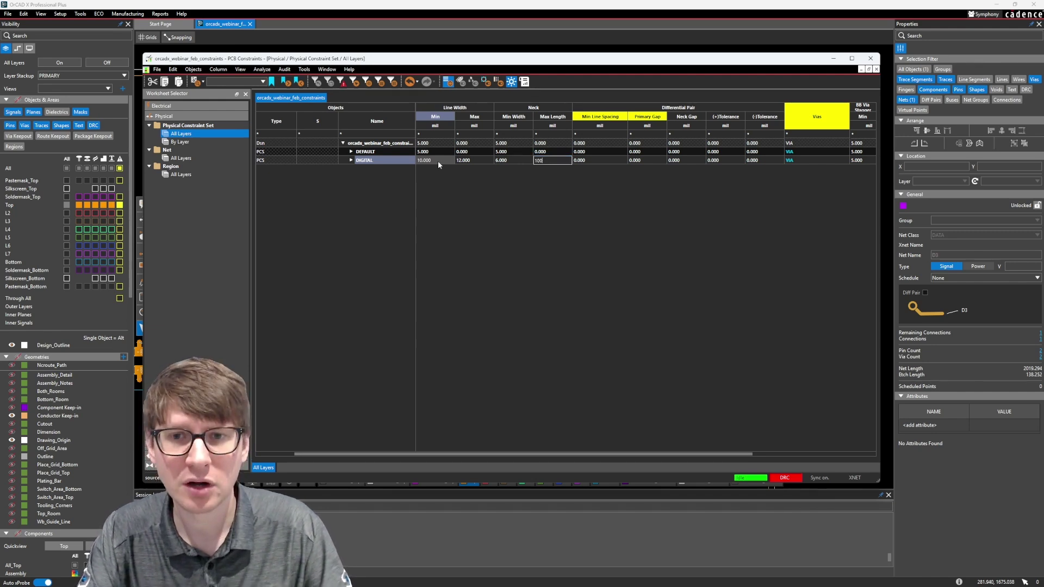
{"action": "type", "text": "mil"}
{"action": "key", "text": "Return"}
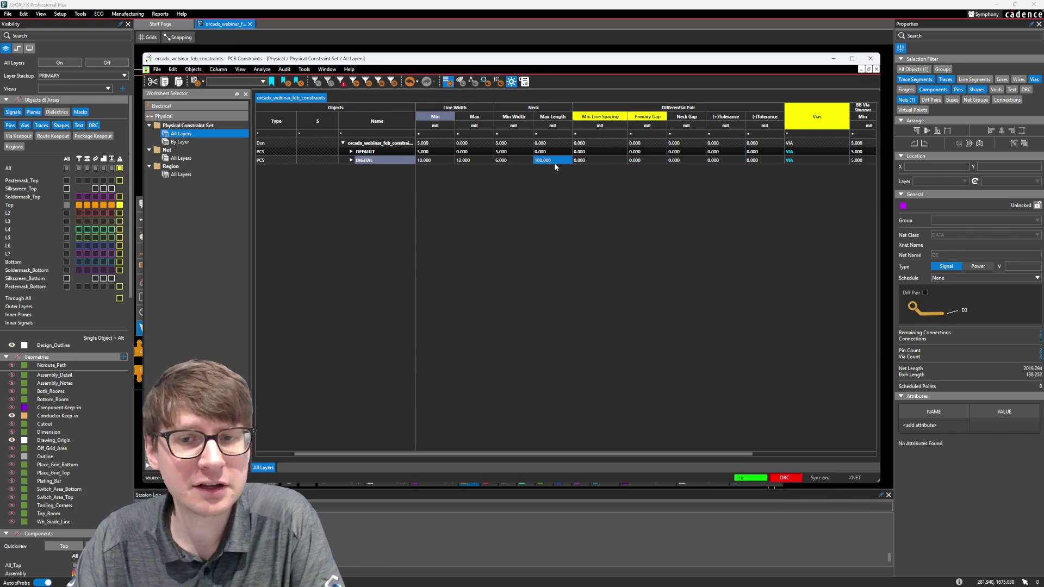
{"action": "left_click", "coordinate": [180, 159]}
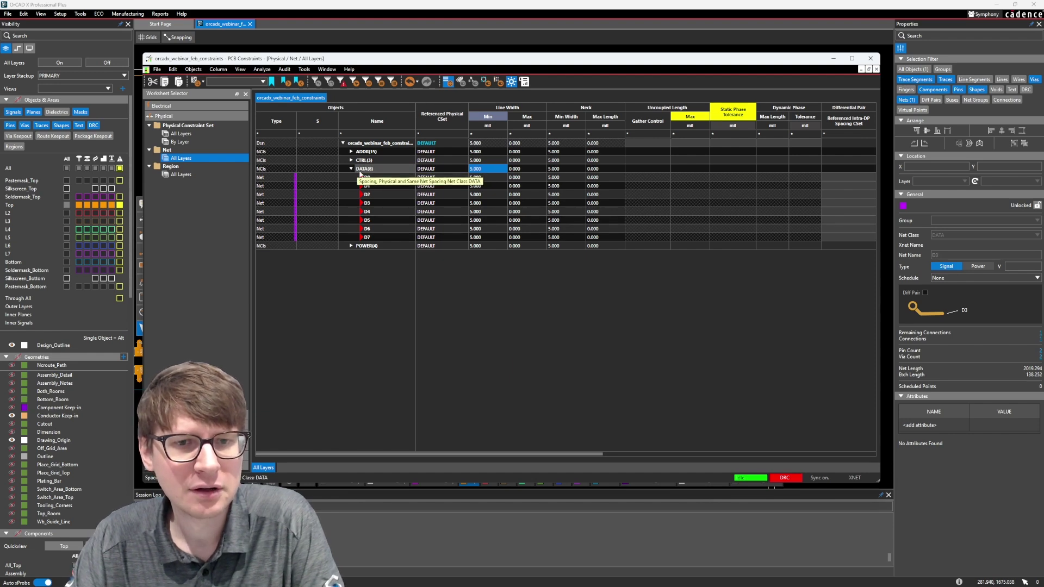
Assign the DIGITAL physical constraint set to the DATA, ADDR and CTRL net classes.
{"action": "left_click", "coordinate": [447, 170]}
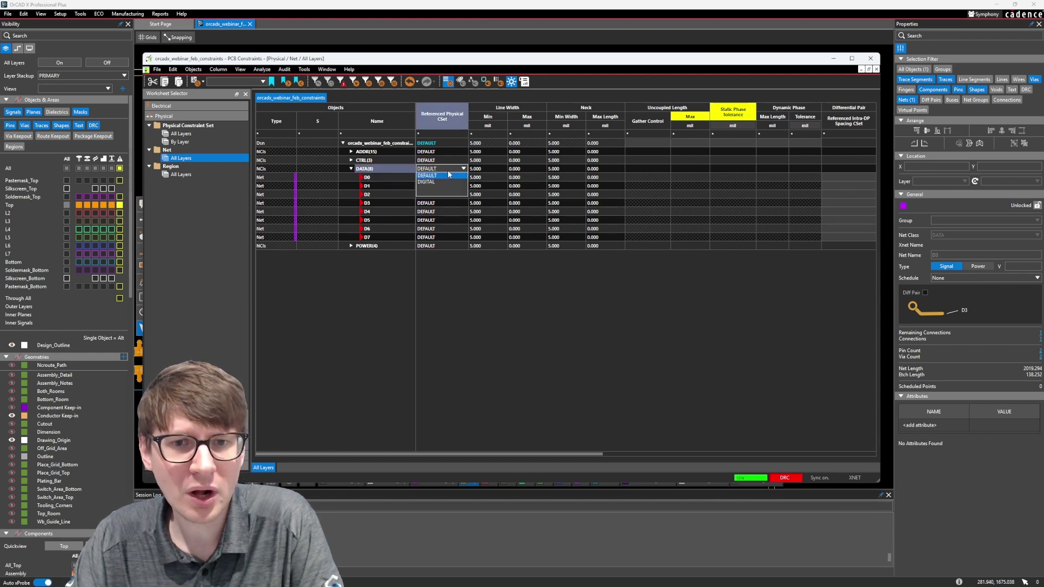
{"action": "left_click", "coordinate": [433, 181]}
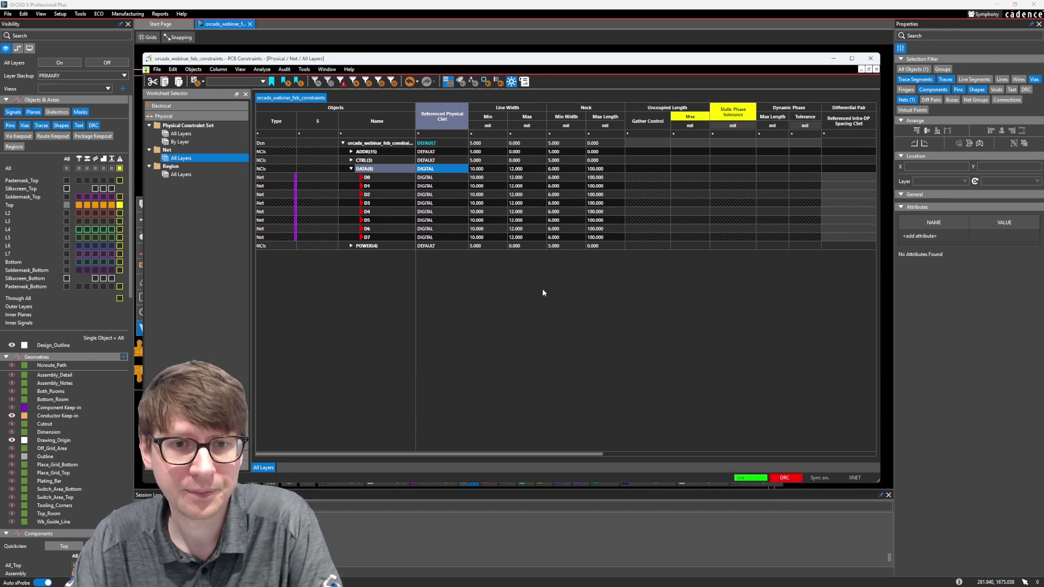
{"action": "left_click", "coordinate": [363, 152]}
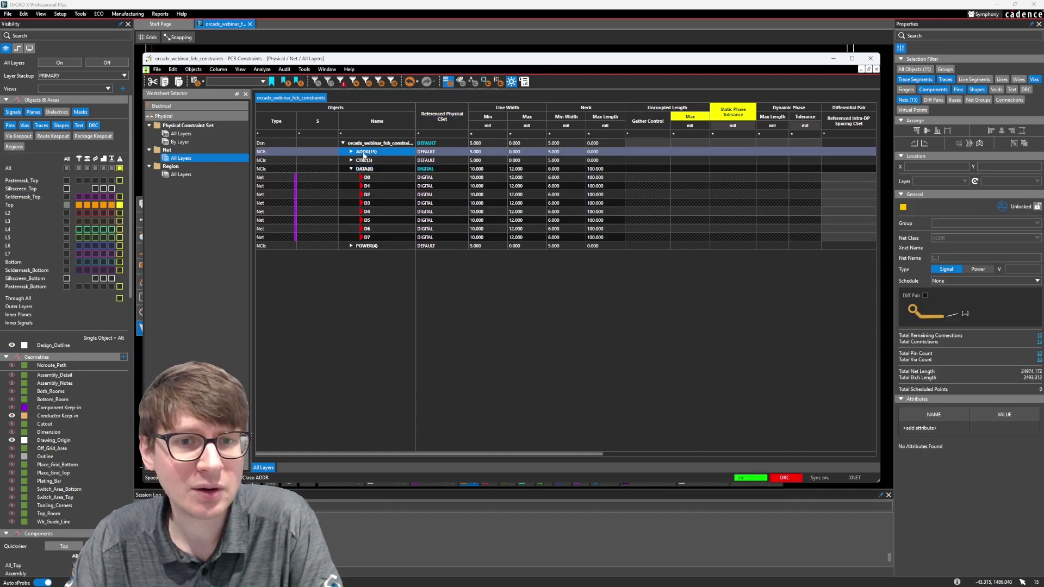
{"action": "double_click", "coordinate": [444, 151]}
{"action": "left_click", "coordinate": [435, 164]}
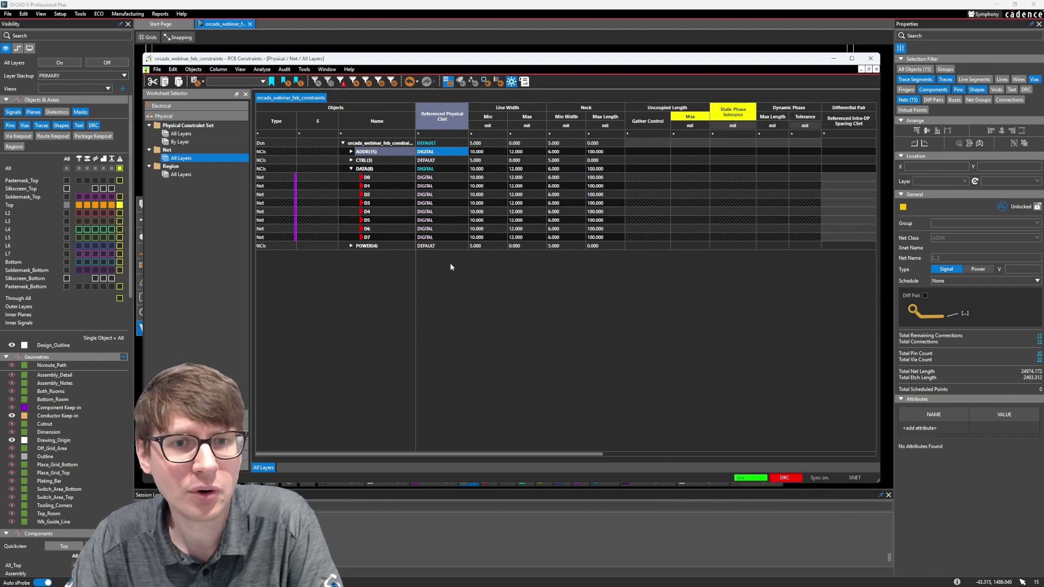
{"action": "left_click", "coordinate": [442, 160]}
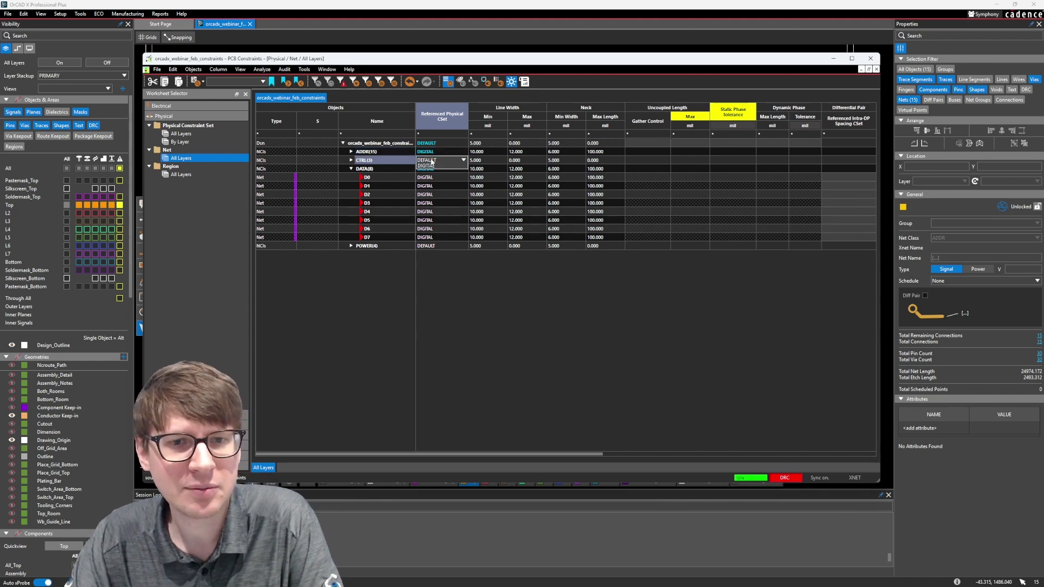
{"action": "left_click", "coordinate": [442, 159]}
{"action": "left_click", "coordinate": [435, 173]}
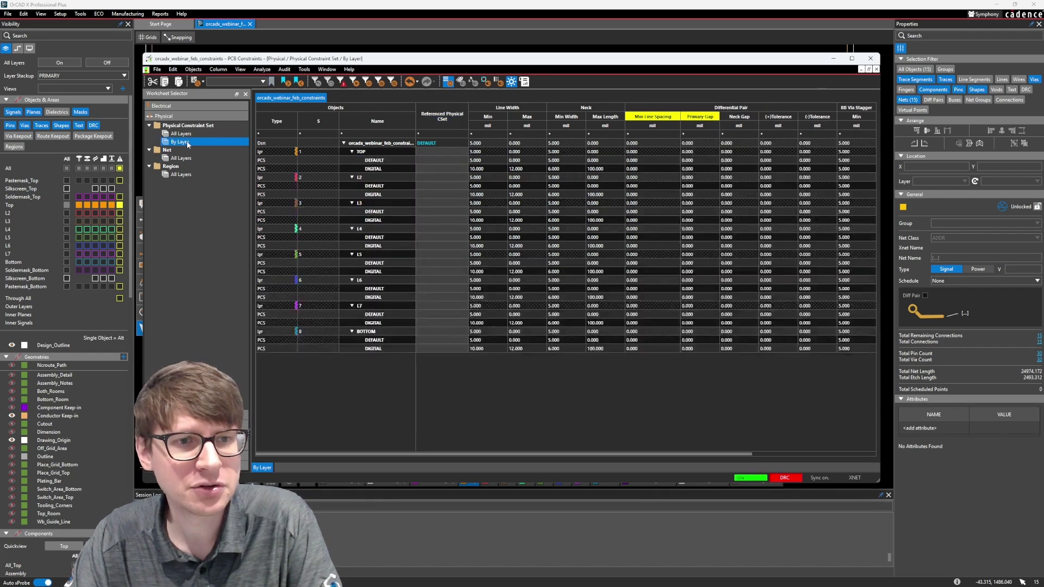
Create a new physical constraint set named POWER from the DEFAULT set.
{"action": "left_click", "coordinate": [181, 133]}
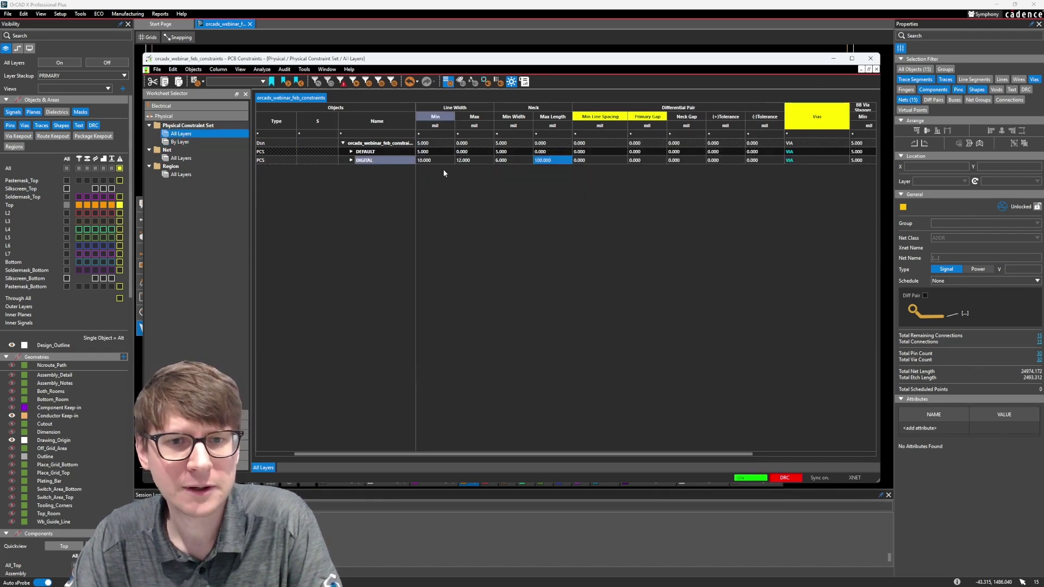
{"action": "right_click", "coordinate": [390, 153]}
{"action": "mouse_move", "coordinate": [439, 221]}
{"action": "left_click", "coordinate": [522, 222]}
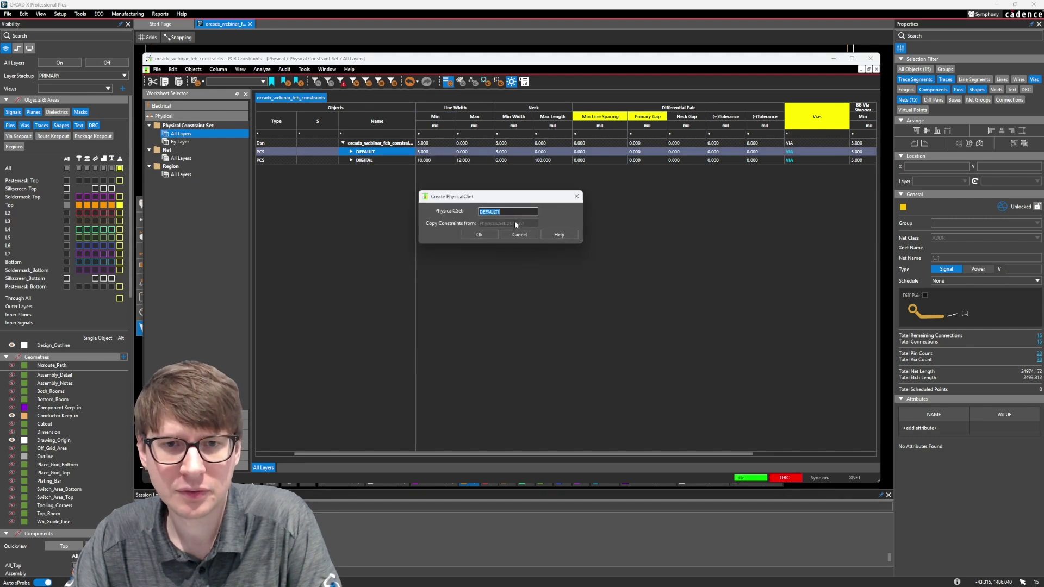
{"action": "type", "text": "POWER"}
{"action": "key", "text": "Return"}
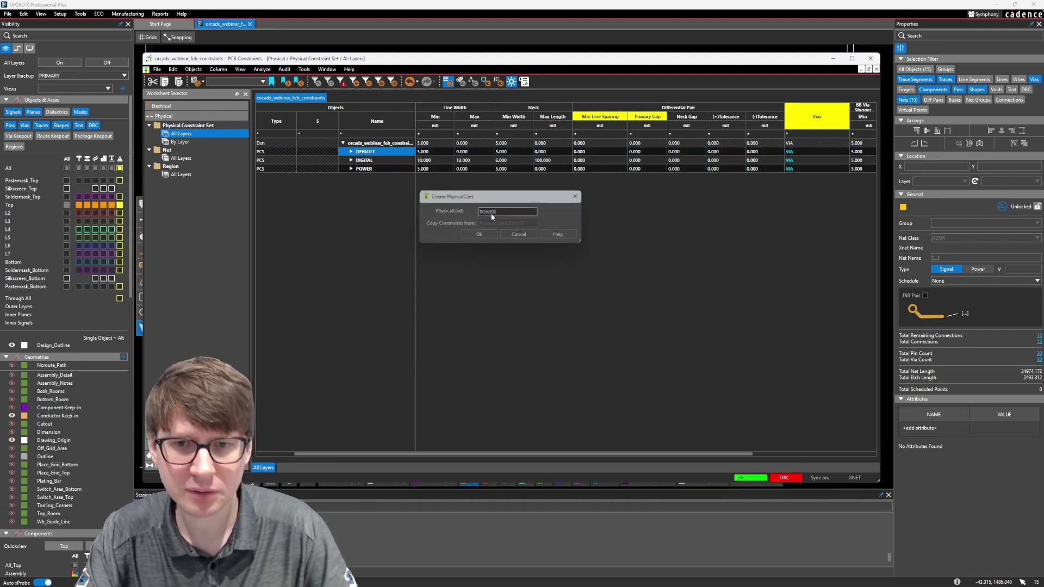
Enter 20–100 mil line width, 15 mil neck width and 50 mil neck length in the POWER row.
{"action": "left_click", "coordinate": [435, 169]}
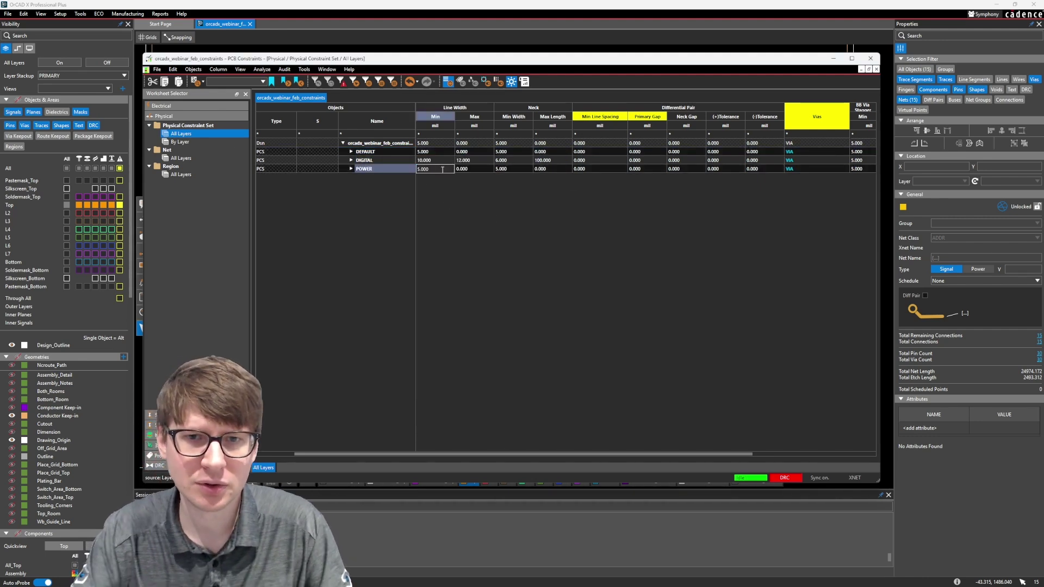
{"action": "type", "text": "20"}
{"action": "key", "text": "Tab"}
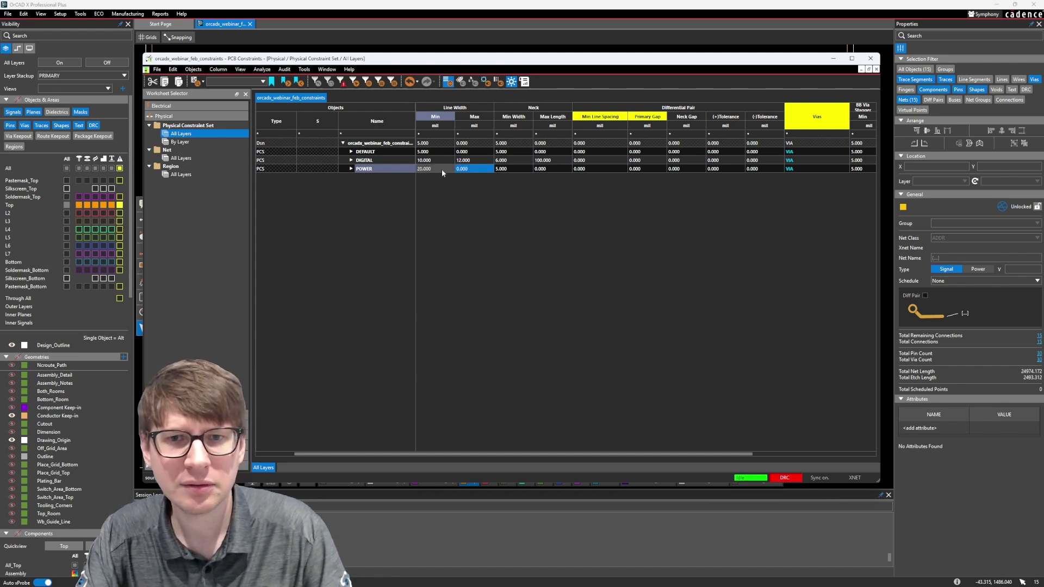
{"action": "type", "text": "100"}
{"action": "key", "text": "Tab"}
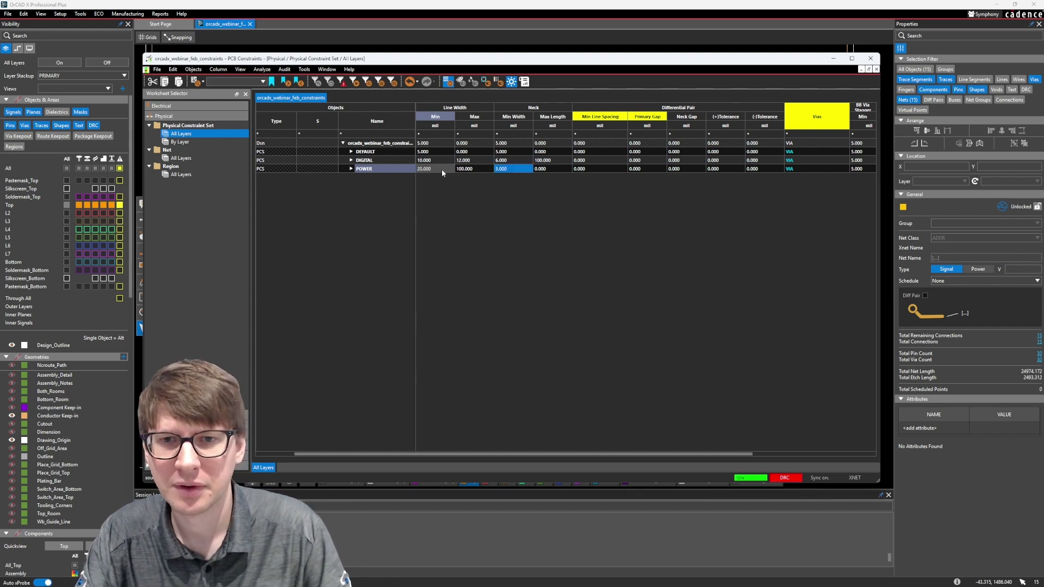
{"action": "type", "text": "15"}
{"action": "key", "text": "Tab"}
{"action": "type", "text": "100"}
{"action": "key", "text": "Return"}
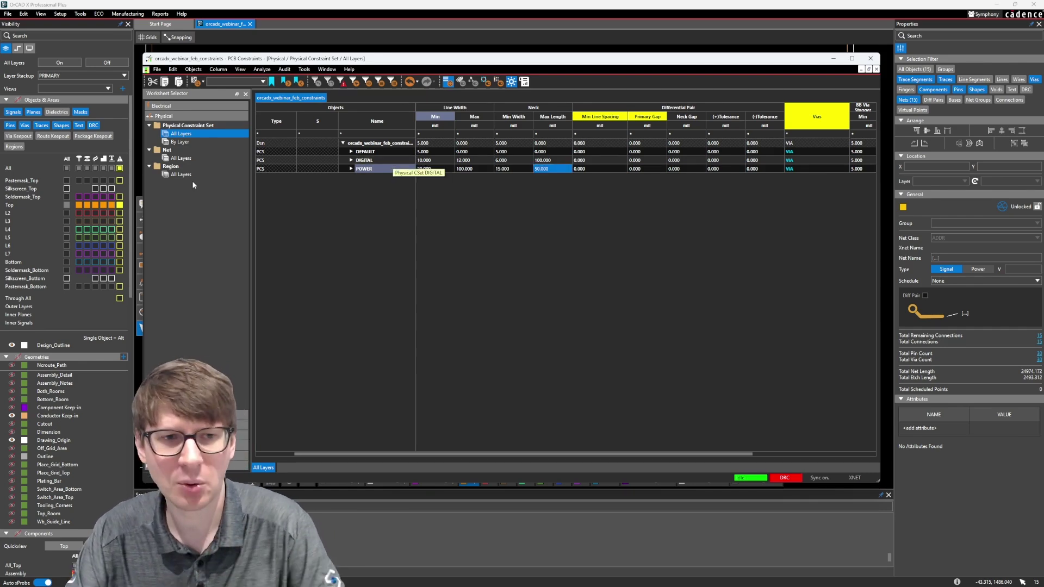
{"action": "left_click", "coordinate": [181, 157]}
{"action": "left_click", "coordinate": [442, 246]}
Set POWER(4)'s referenced physical constraint set to POWER and minimize Constraint Manager.
{"action": "left_click", "coordinate": [462, 246]}
{"action": "left_click", "coordinate": [434, 263]}
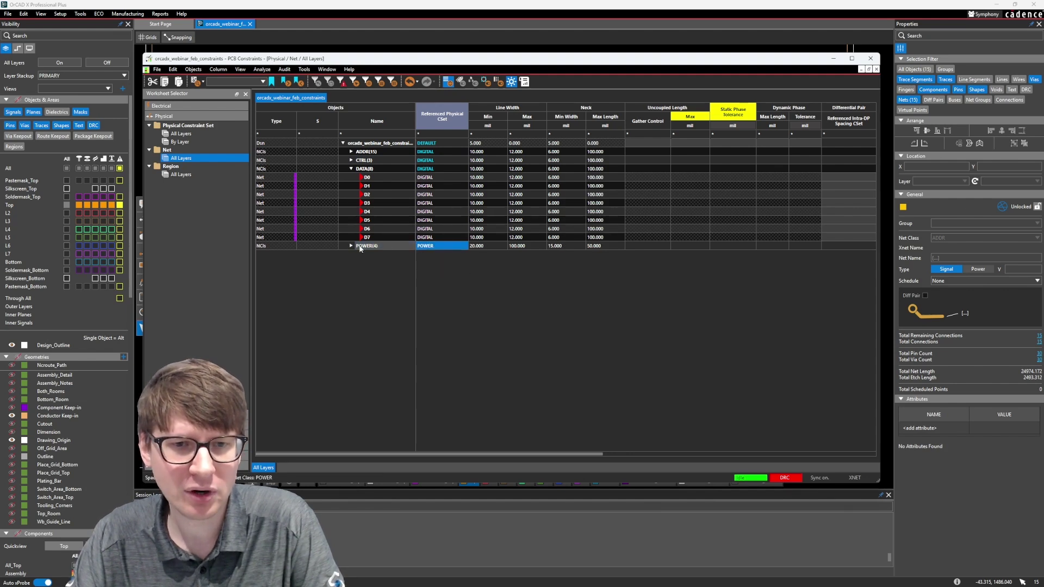
{"action": "left_click", "coordinate": [438, 247]}
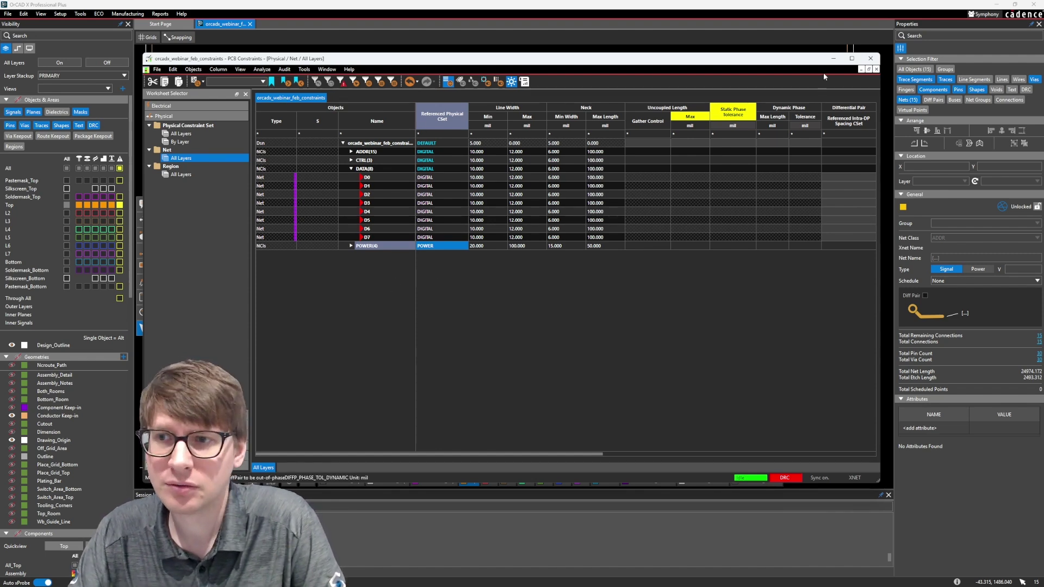
{"action": "left_click", "coordinate": [834, 58]}
Zoom in on the QFP's bottom pins and update DRC, revealing 102 physical errors.
{"action": "left_click", "coordinate": [548, 367]}
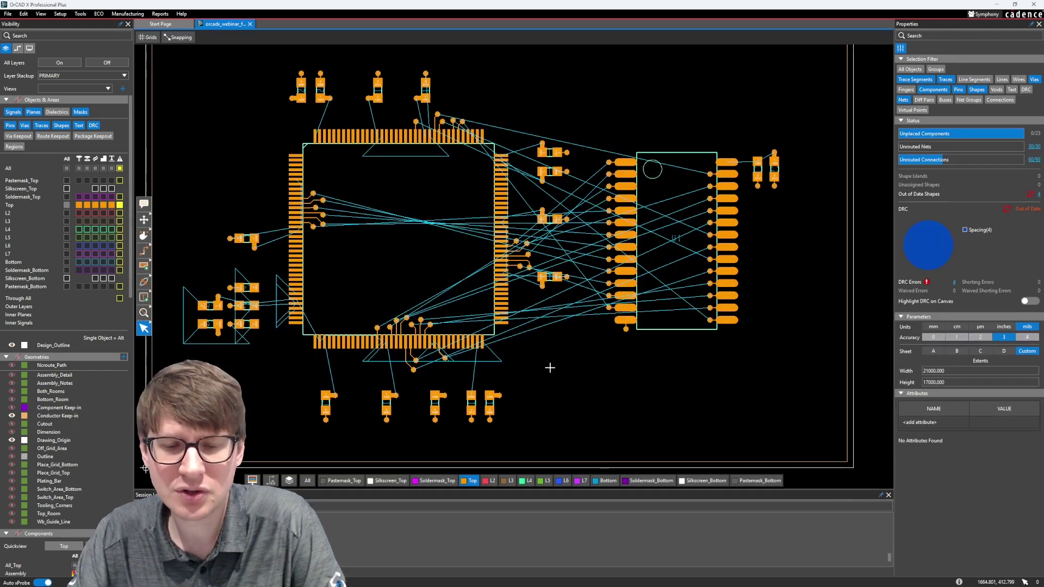
{"action": "scroll", "coordinate": [544, 354], "scroll_direction": "up", "scroll_amount": 10}
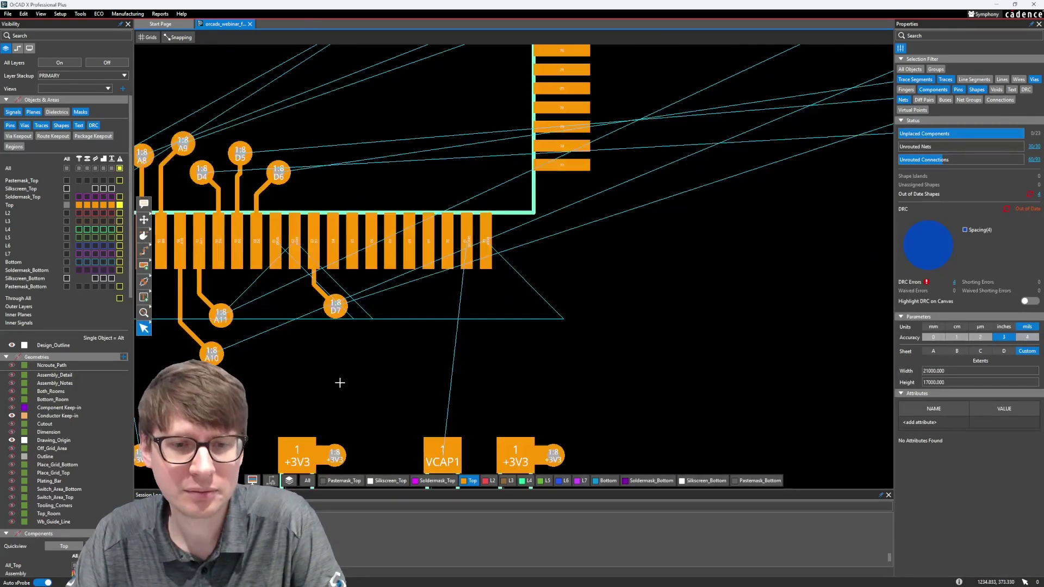
{"action": "left_click", "coordinate": [1007, 209]}
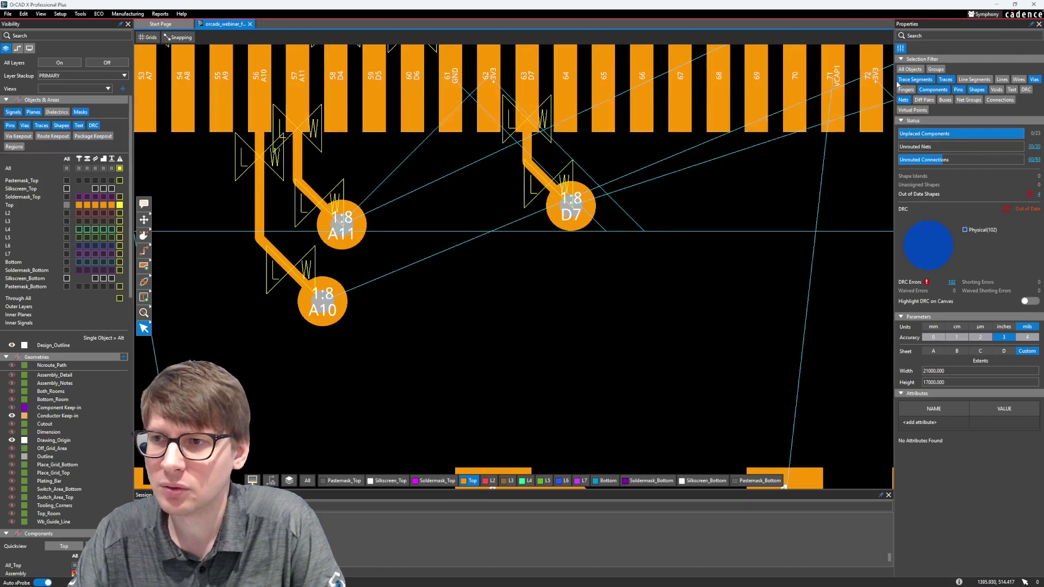
{"action": "mouse_move", "coordinate": [564, 165]}
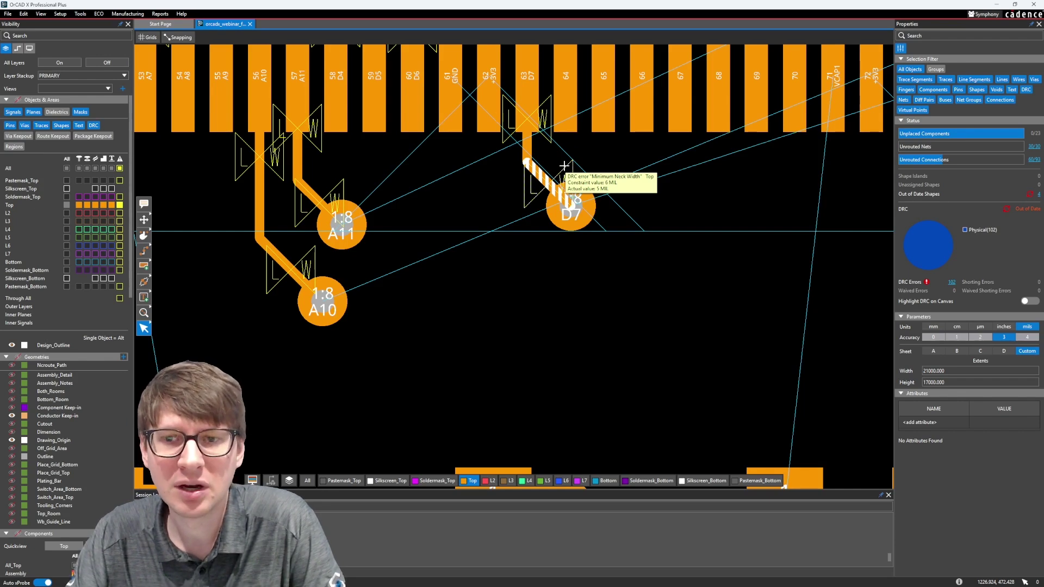
{"action": "middle_click_drag", "start_coordinate": [706, 198], "coordinate": [508, 205]}
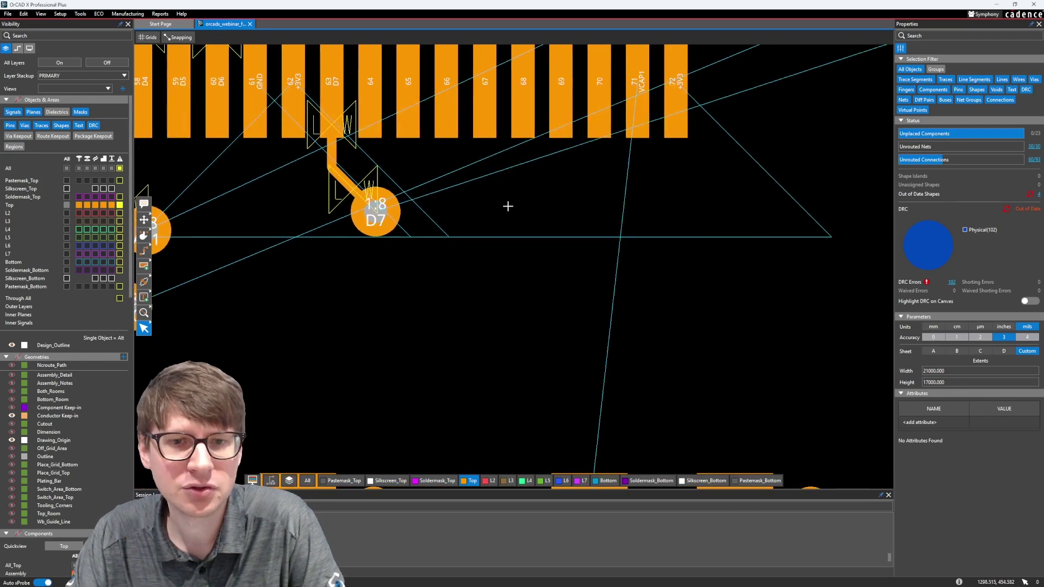
Start Add Connect with the trace width set to follow constraints.
{"action": "left_click", "coordinate": [144, 251]}
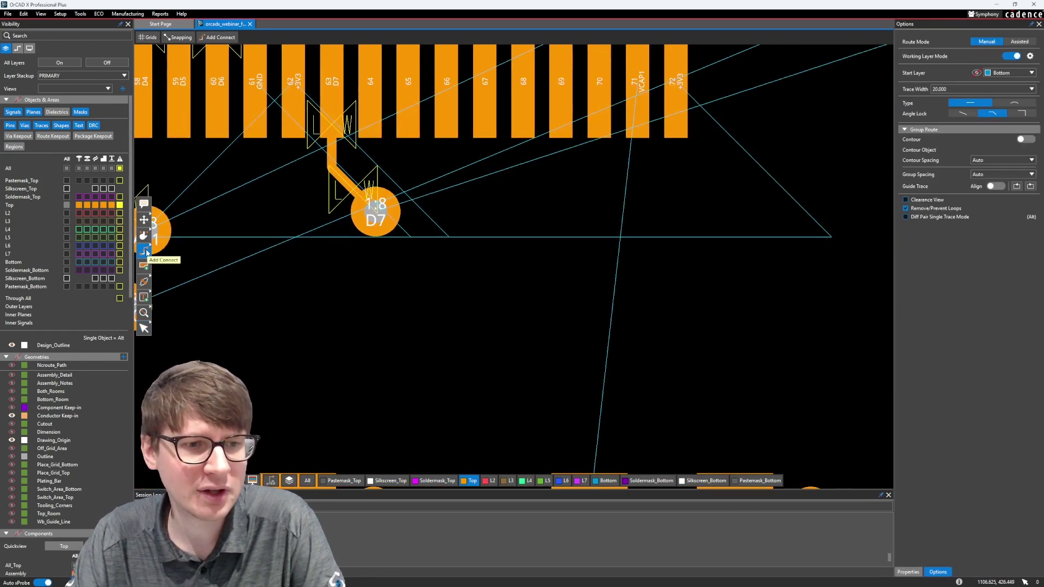
{"action": "left_click", "coordinate": [938, 90]}
{"action": "left_click", "coordinate": [940, 104]}
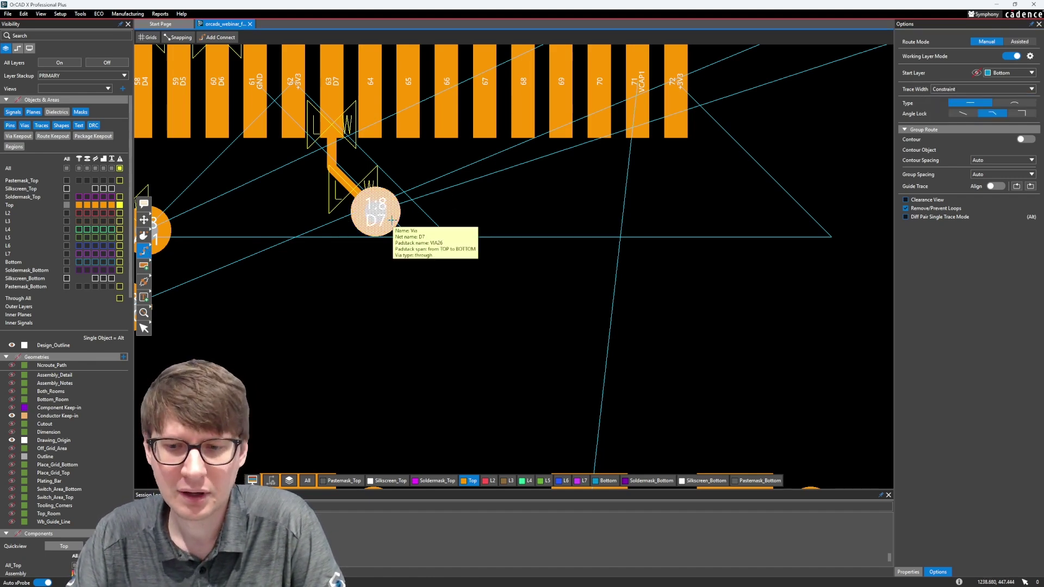
Route net D7 from its via along the Bottom layer at 10 mil width.
{"action": "left_click", "coordinate": [374, 211]}
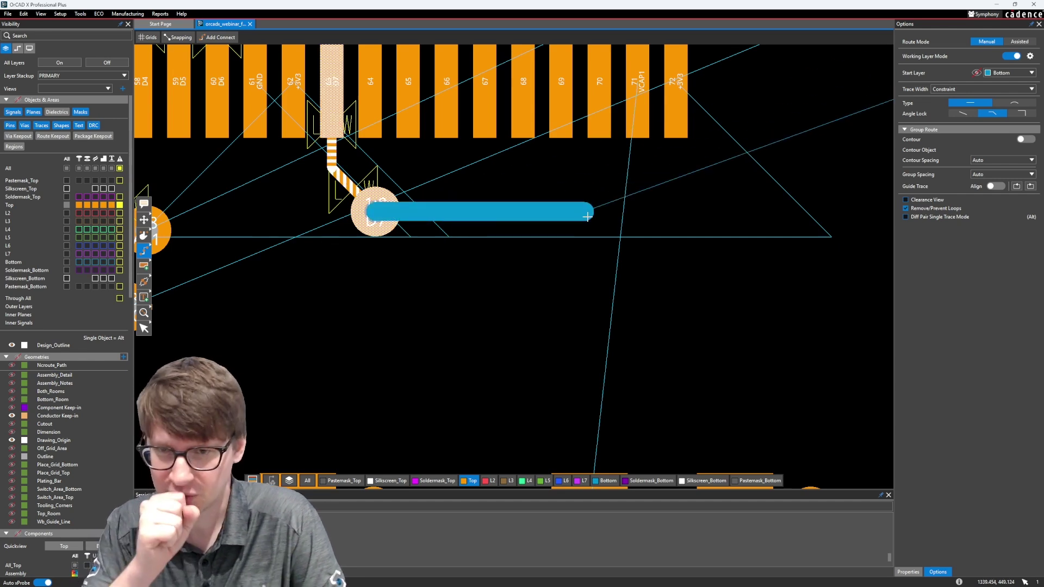
{"action": "middle_click_drag", "start_coordinate": [606, 213], "coordinate": [525, 214]}
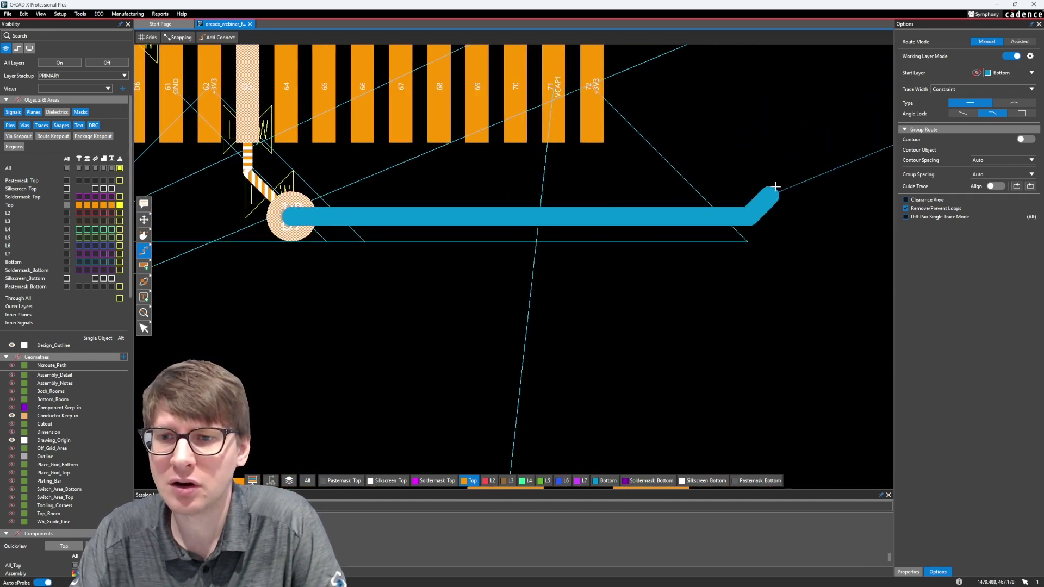
{"action": "right_click", "coordinate": [783, 140]}
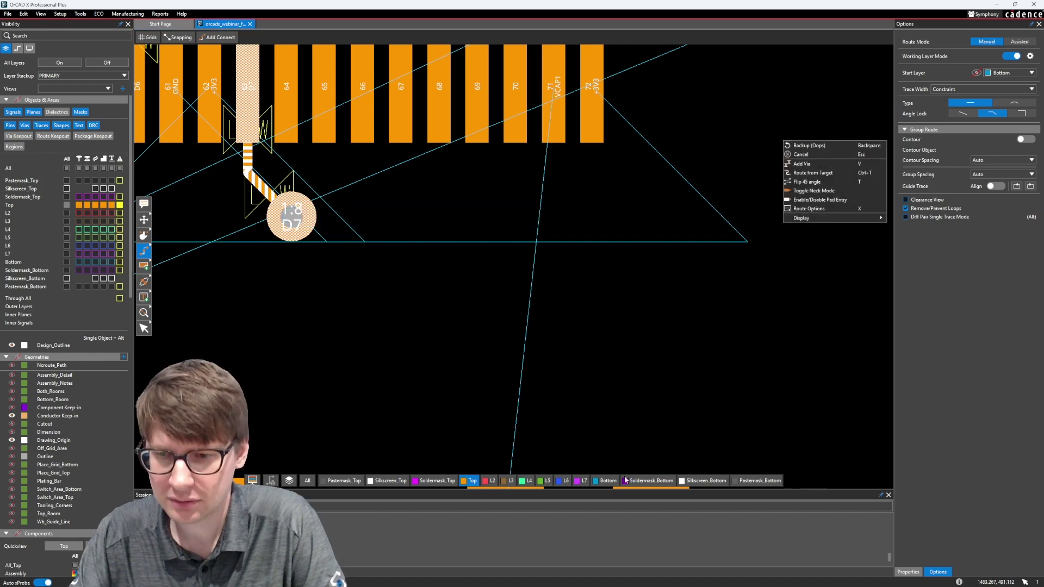
{"action": "left_click", "coordinate": [607, 481]}
{"action": "scroll", "coordinate": [489, 250], "scroll_direction": "down", "scroll_amount": 5}
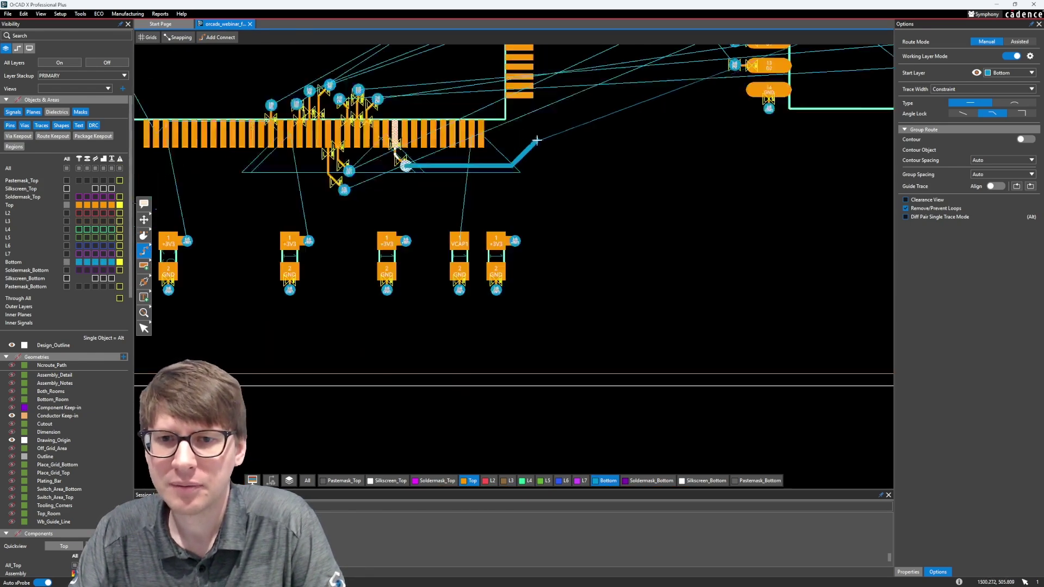
{"action": "middle_click_drag", "start_coordinate": [489, 250], "coordinate": [508, 217]}
{"action": "right_click", "coordinate": [418, 285]}
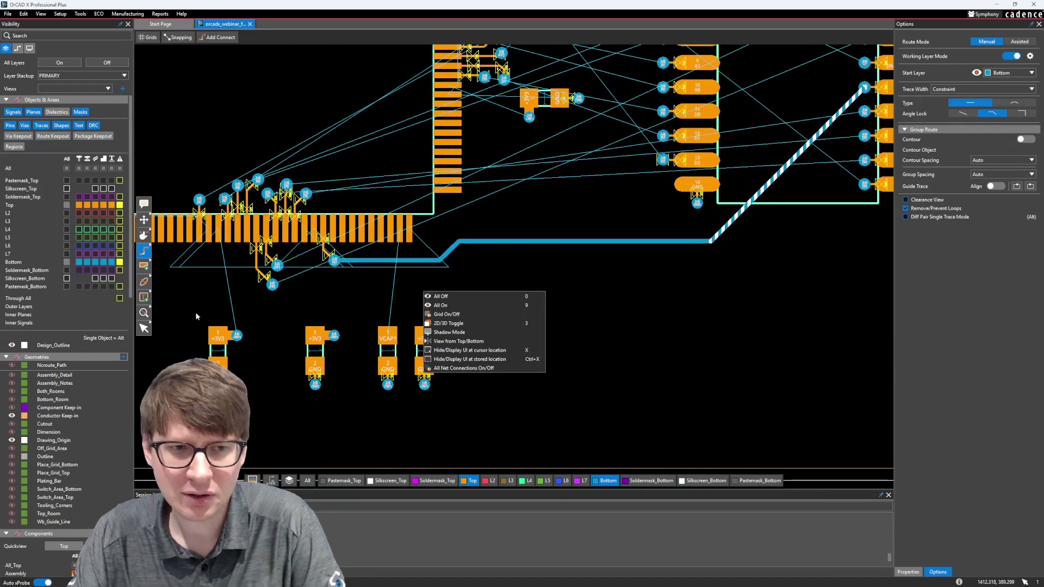
{"action": "left_click", "coordinate": [141, 334]}
{"action": "scroll", "coordinate": [397, 274], "scroll_direction": "up", "scroll_amount": 2}
{"action": "left_click", "coordinate": [426, 246]}
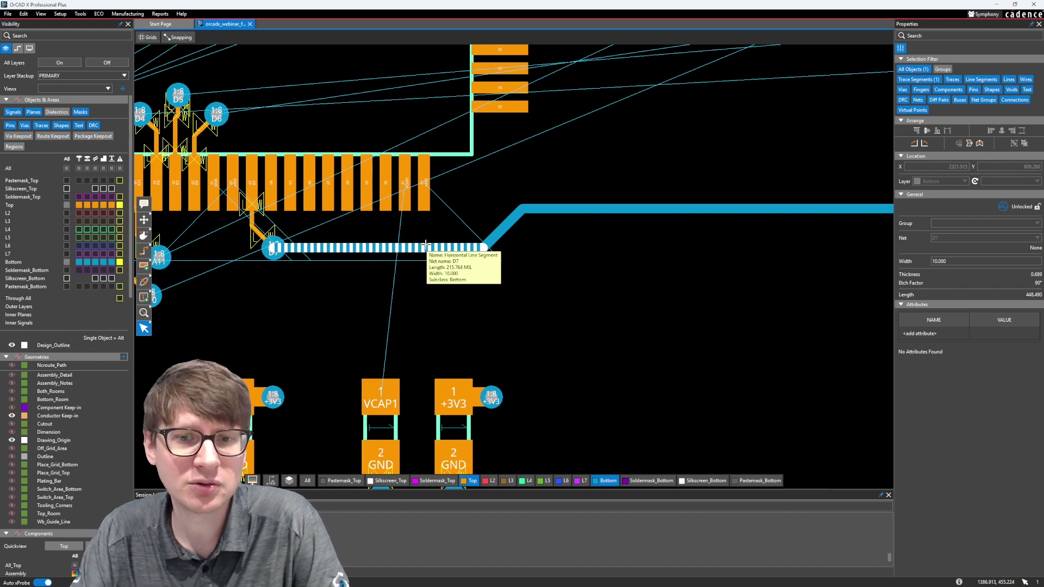
Route a bottom-layer trace from the A11 via rightward, parallel below the existing trace.
{"action": "key", "text": "F3"}
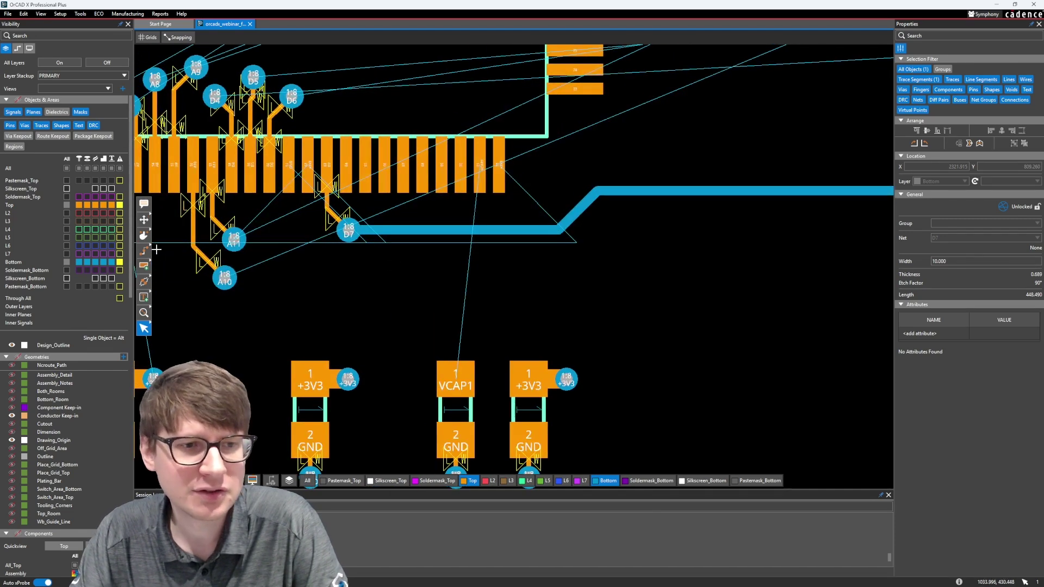
{"action": "left_click", "coordinate": [234, 239]}
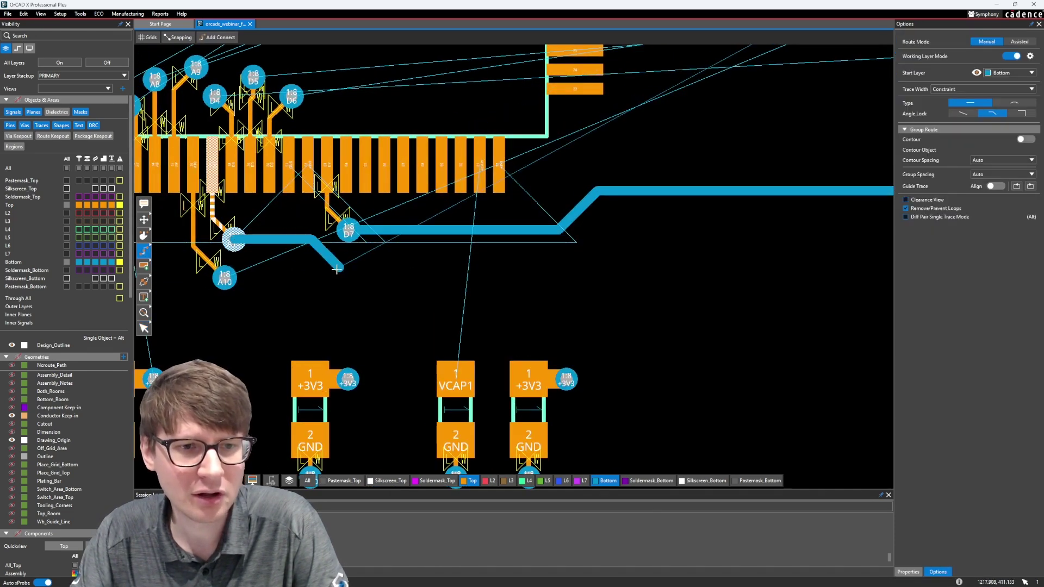
{"action": "double_click", "coordinate": [616, 229]}
{"action": "left_click", "coordinate": [145, 329]}
{"action": "left_click", "coordinate": [564, 296]}
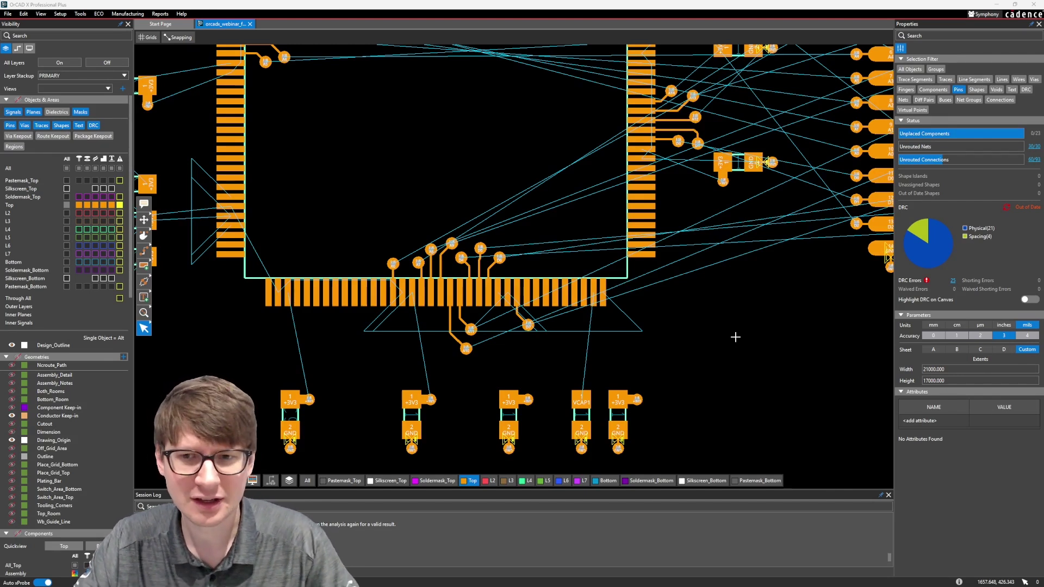
Zoom out to inspect the whole board, then back in on the chip's lower-left pins.
{"action": "scroll", "coordinate": [723, 304], "scroll_direction": "down", "scroll_amount": 3}
{"action": "scroll", "coordinate": [696, 310], "scroll_direction": "up", "scroll_amount": 1}
{"action": "scroll", "coordinate": [644, 339], "scroll_direction": "down", "scroll_amount": 1}
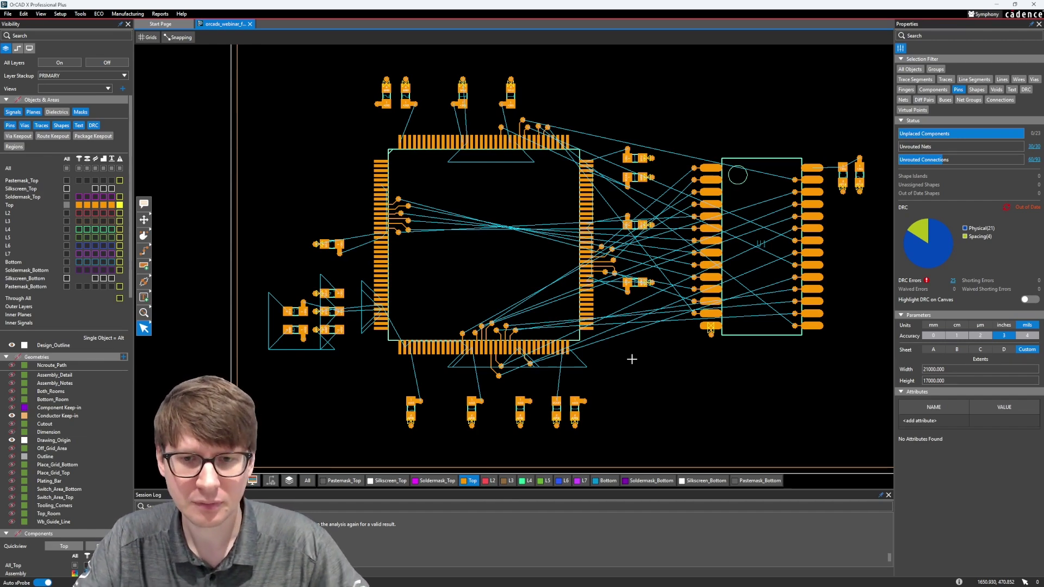
{"action": "scroll", "coordinate": [631, 359], "scroll_direction": "up", "scroll_amount": 5}
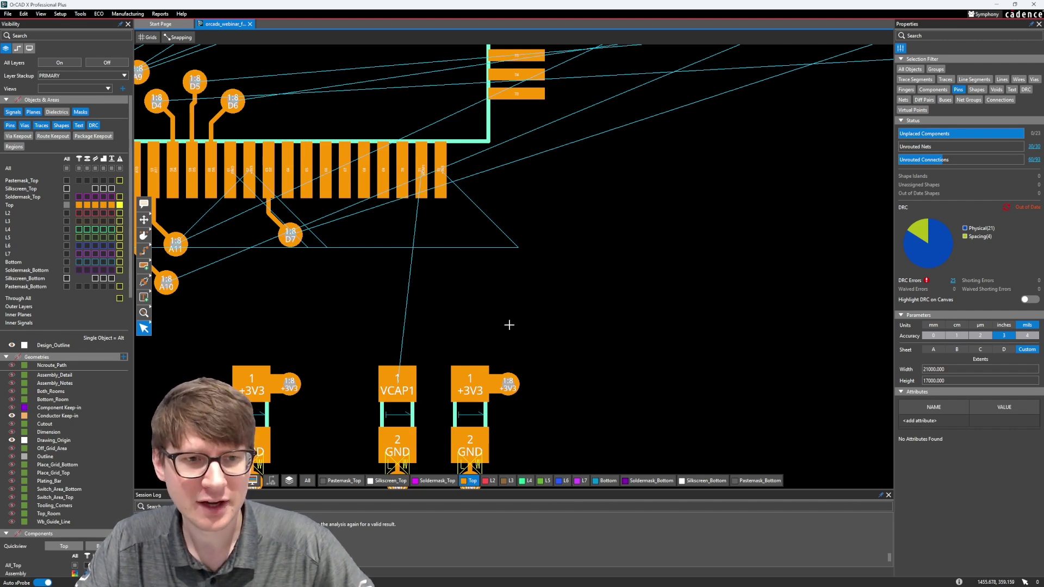
Review the physical constraint sets in Constraint Manager, then start a trace from the +3V3 capacitor pad.
{"action": "key", "text": "F3"}
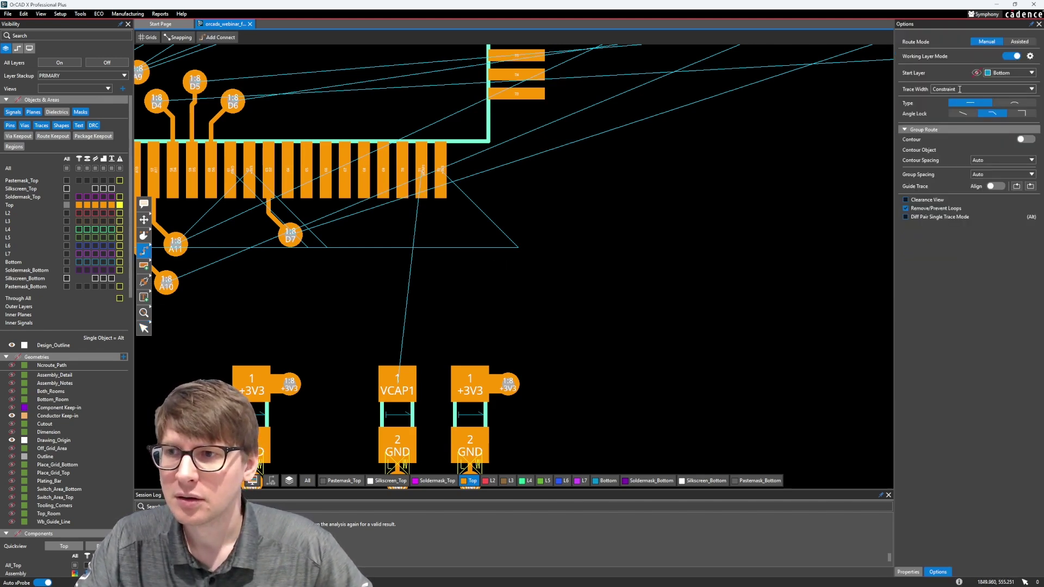
{"action": "left_click", "coordinate": [80, 14]}
{"action": "left_click", "coordinate": [87, 24]}
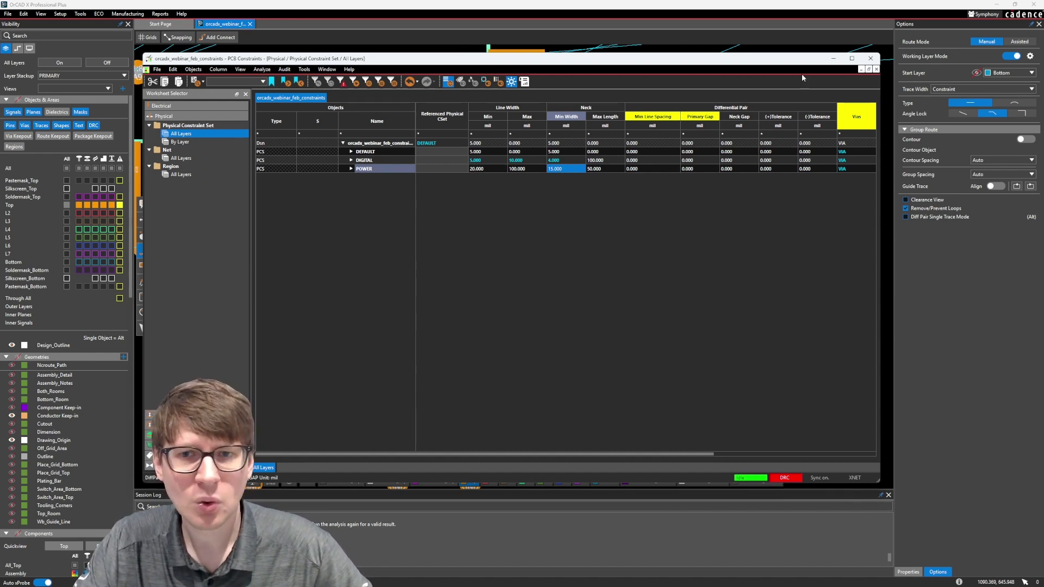
{"action": "left_click", "coordinate": [834, 58]}
{"action": "left_click", "coordinate": [469, 376]}
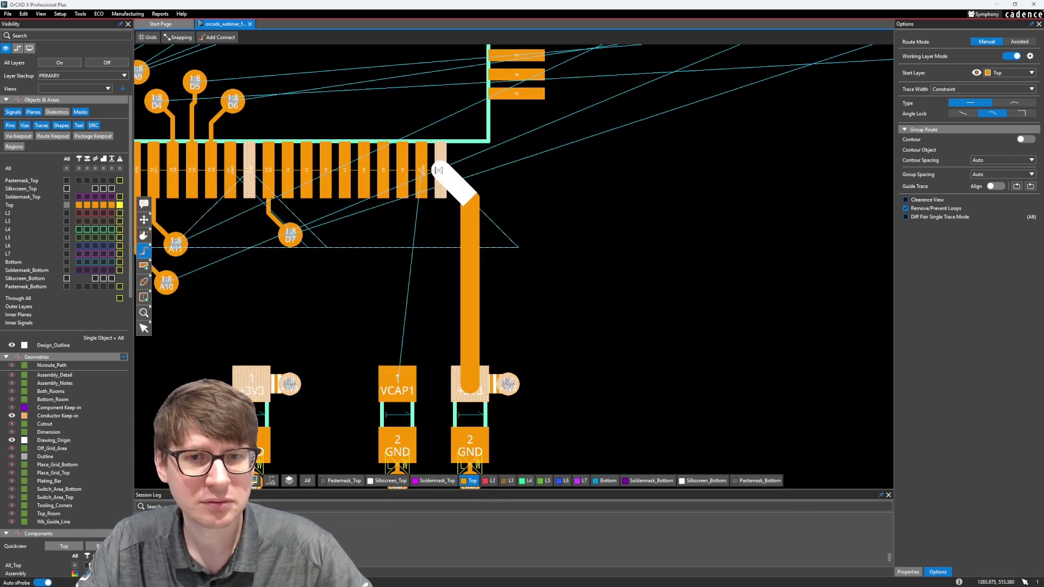
{"action": "scroll", "coordinate": [438, 171], "scroll_direction": "up", "scroll_amount": 4}
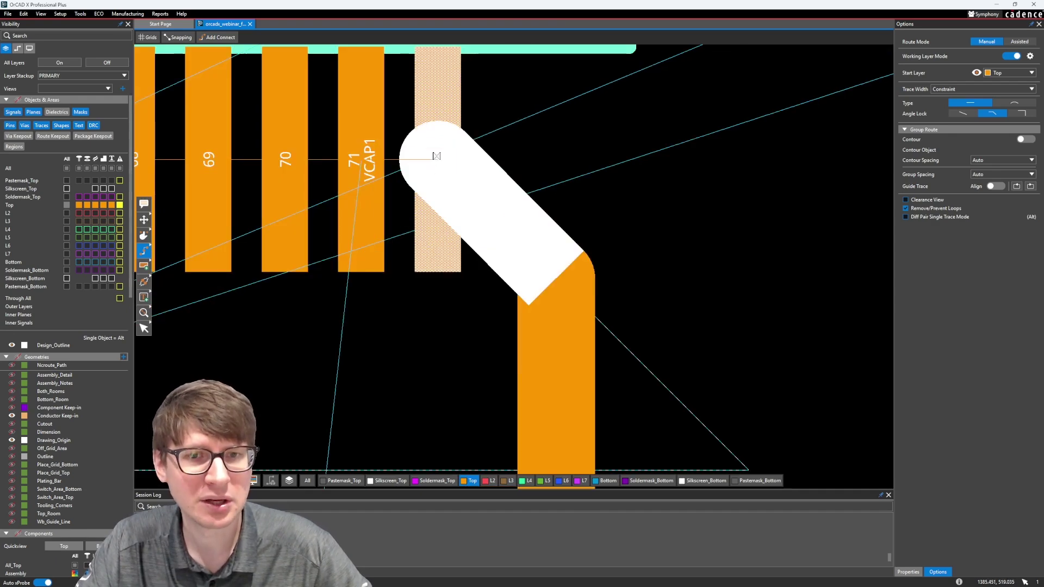
{"action": "scroll", "coordinate": [463, 218], "scroll_direction": "down", "scroll_amount": 8}
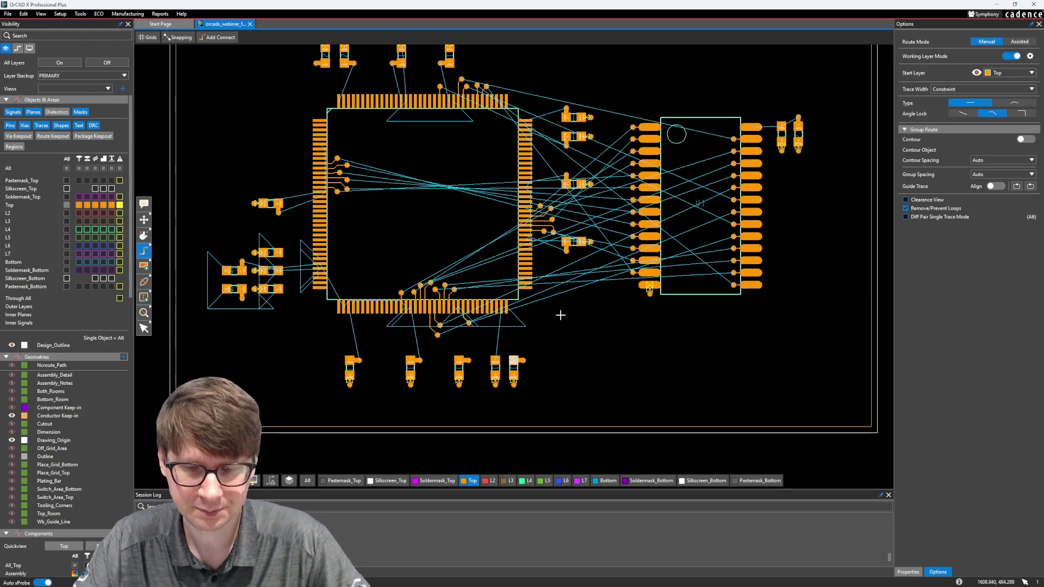
{"action": "middle_click_drag", "start_coordinate": [560, 317], "coordinate": [569, 329]}
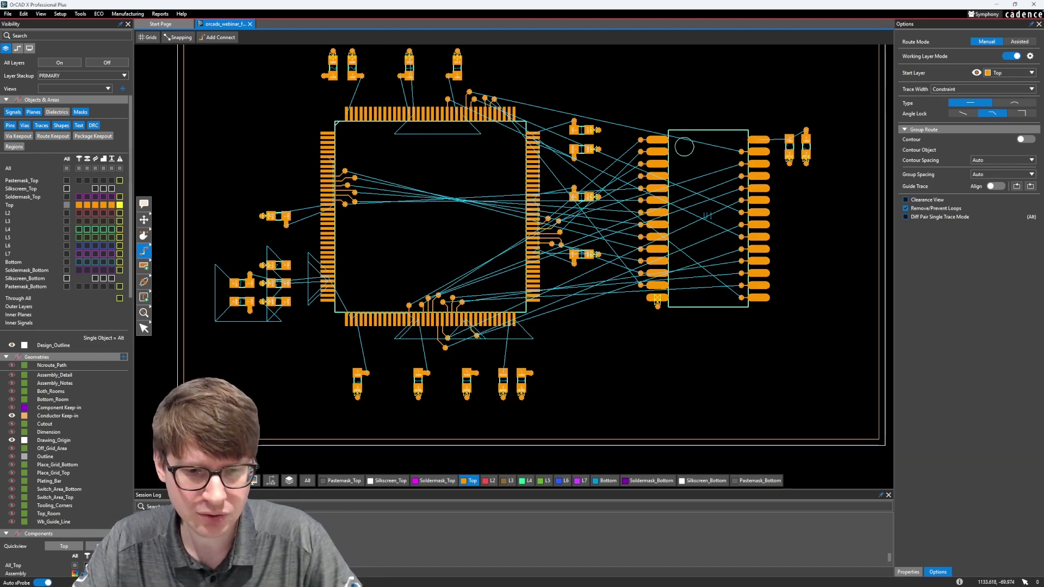
Create a new constraint region named MICRO in the Region worksheet.
{"action": "mouse_move", "coordinate": [326, 585]}
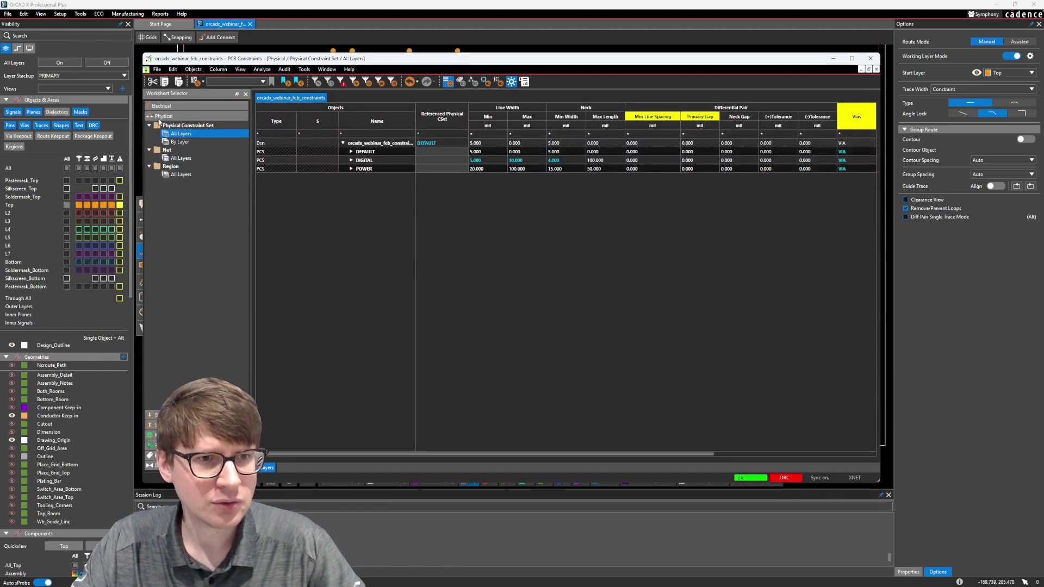
{"action": "left_click", "coordinate": [182, 175]}
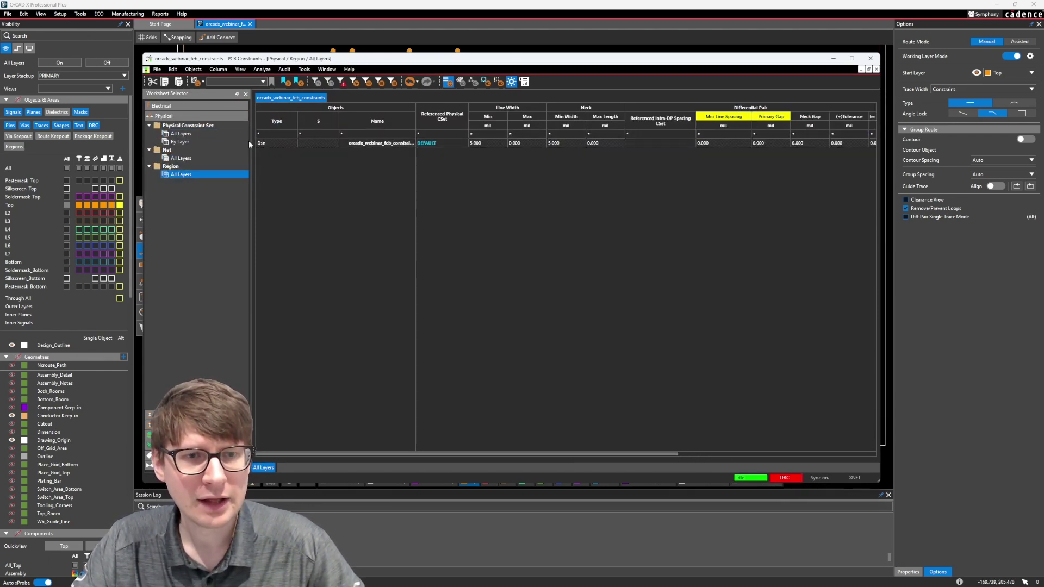
{"action": "right_click", "coordinate": [367, 144]}
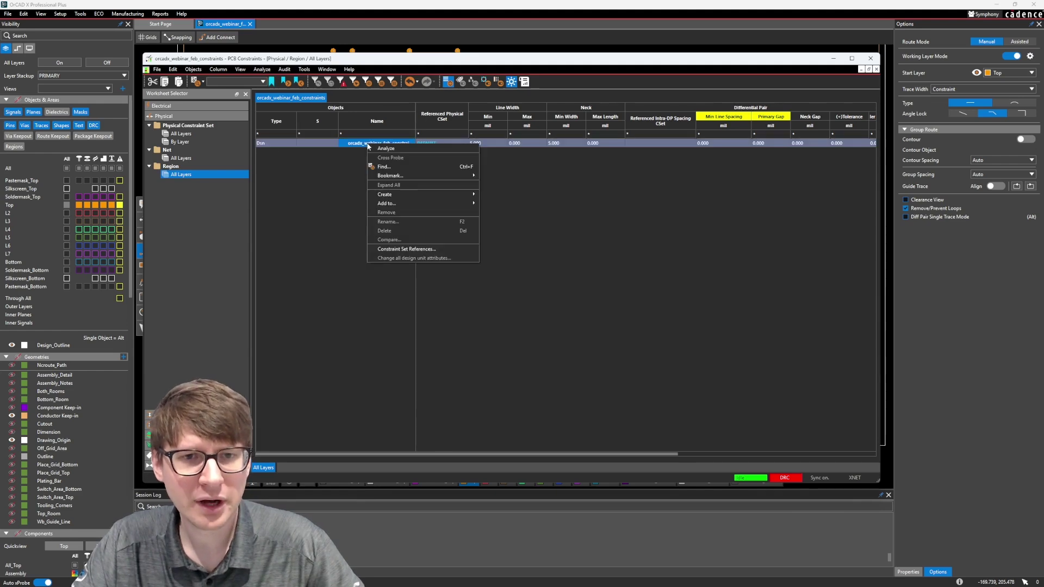
{"action": "mouse_move", "coordinate": [385, 195]}
{"action": "left_click", "coordinate": [495, 195]}
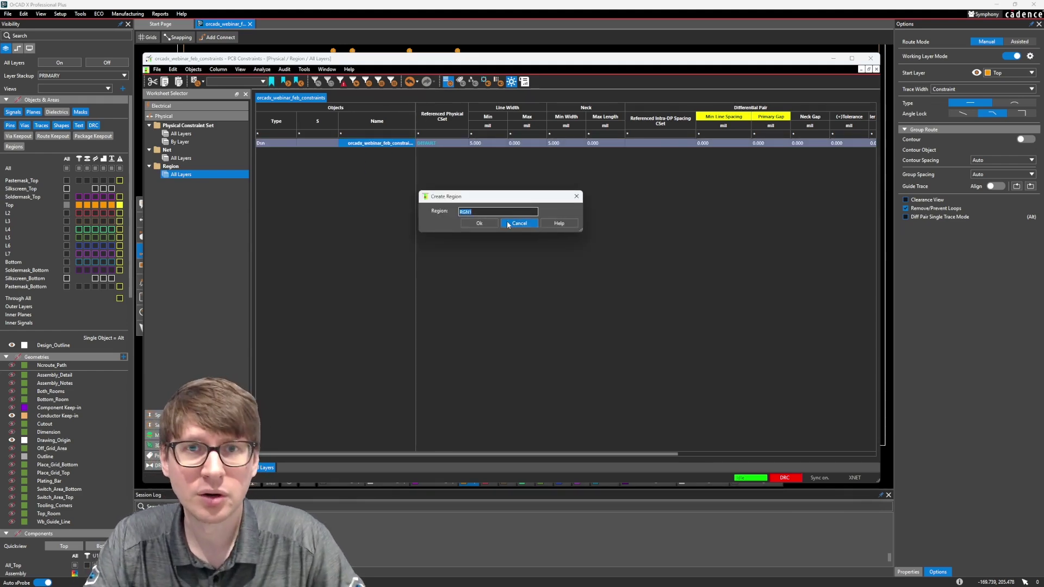
{"action": "type", "text": "MICRO"}
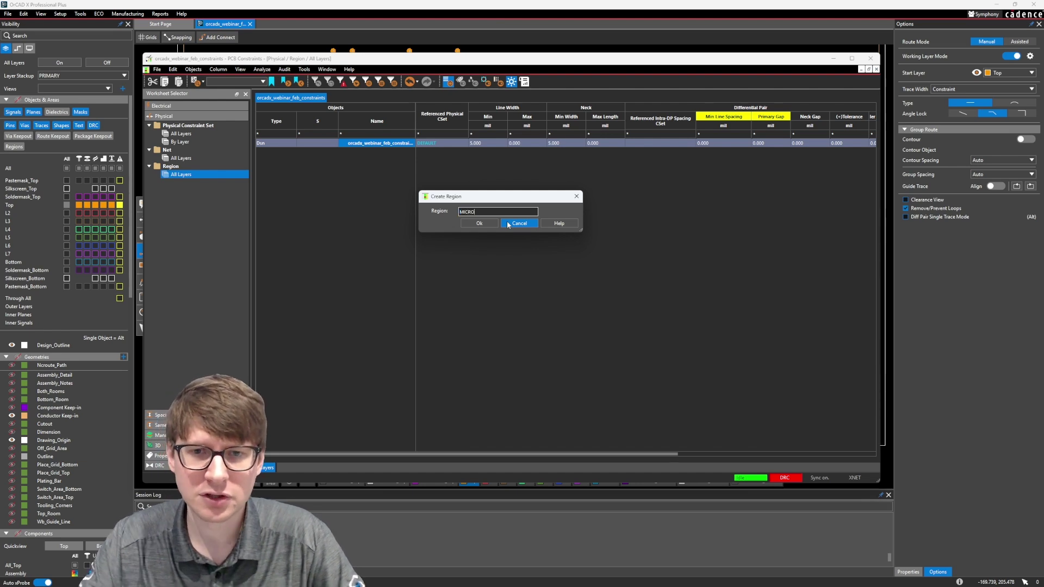
{"action": "left_click", "coordinate": [479, 224]}
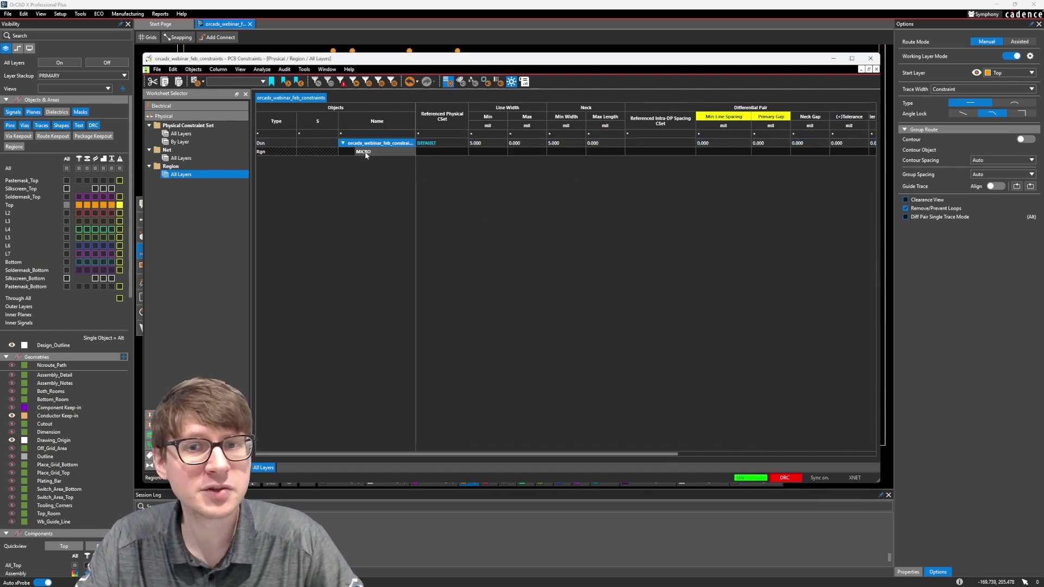
Set the MICRO region's minimum line width to 0.3mm and maximum line width to 2.
{"action": "left_click", "coordinate": [495, 152]}
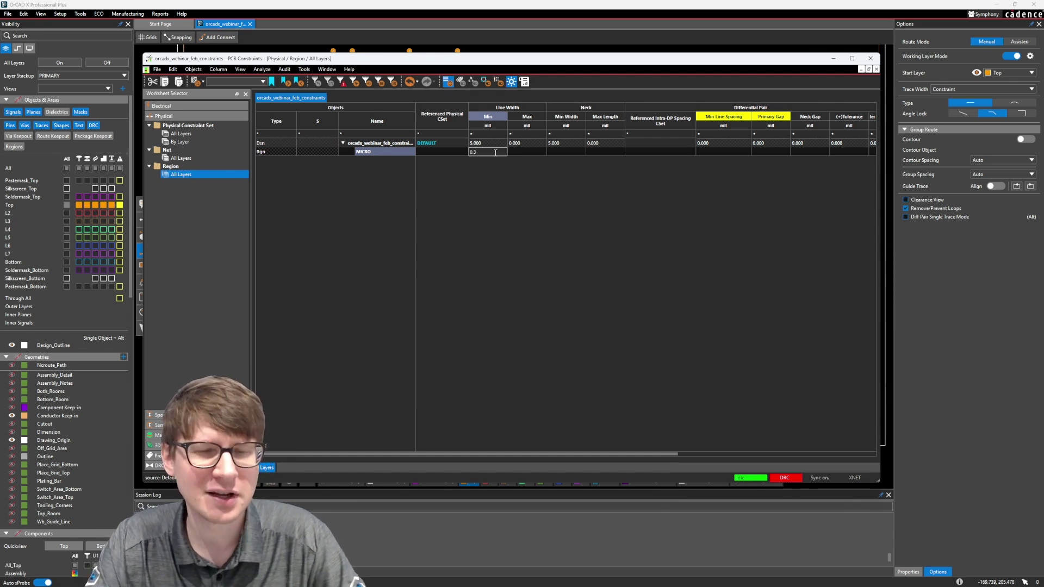
{"action": "type", "text": "0.3mm"}
{"action": "key", "text": "Return"}
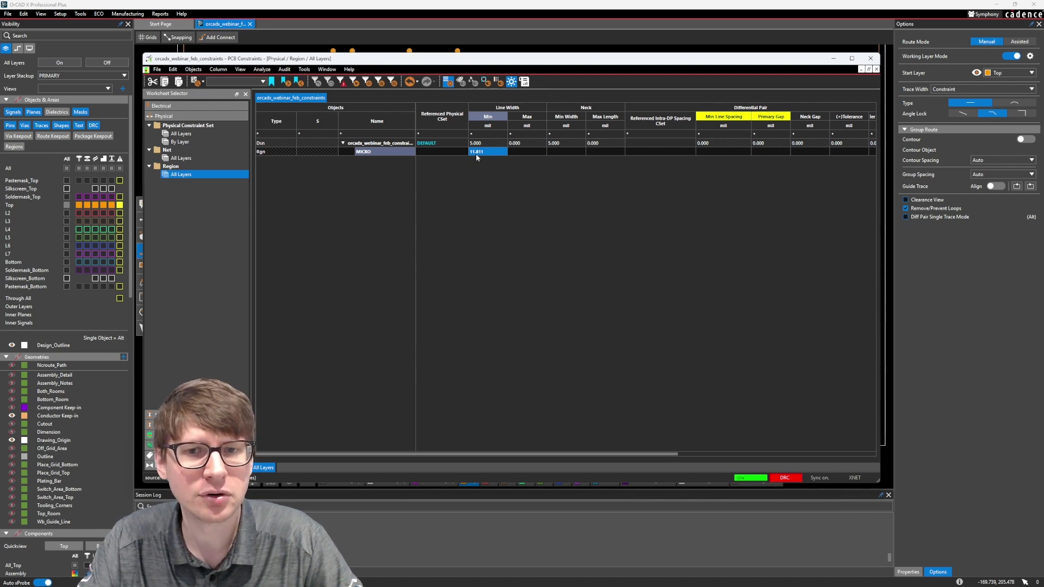
{"action": "left_click", "coordinate": [536, 153]}
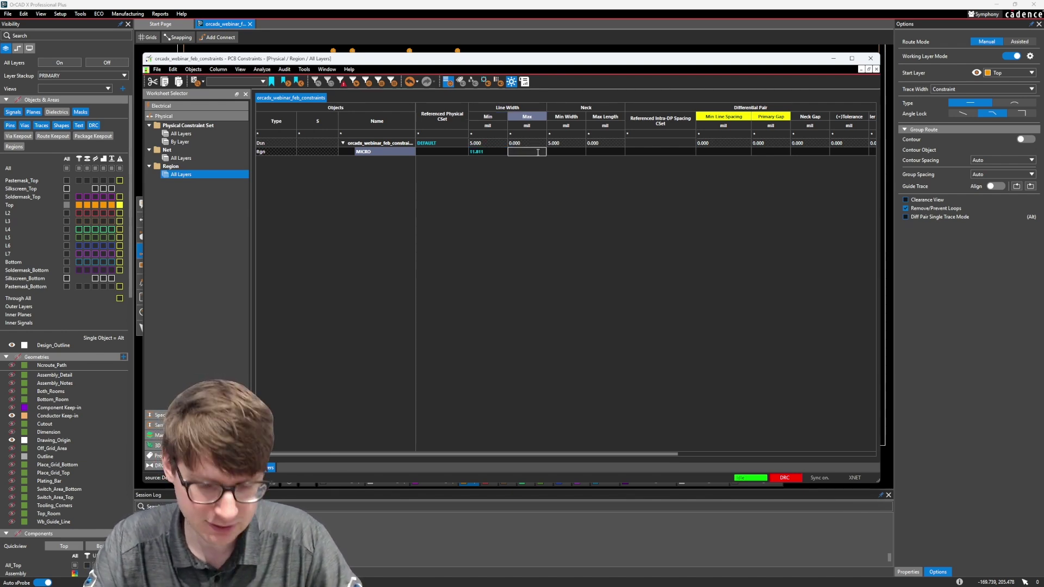
{"action": "type", "text": "20"}
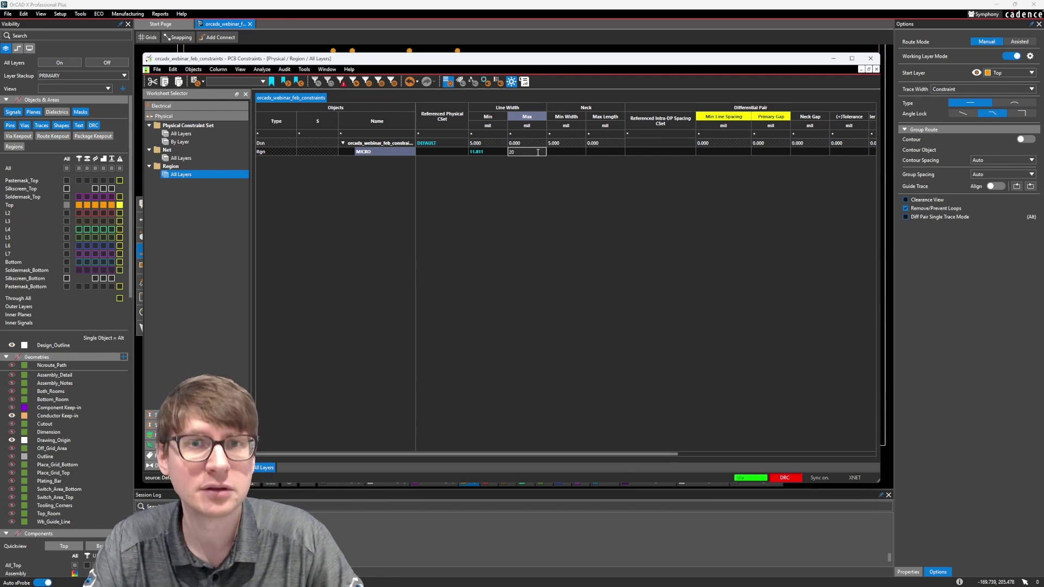
{"action": "key", "text": "Return"}
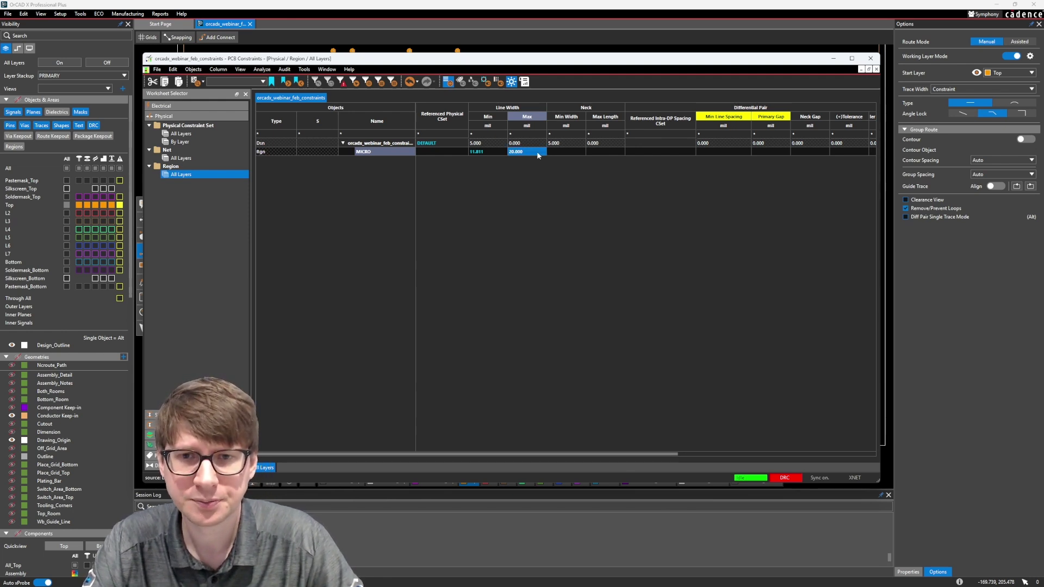
Clear the MICRO region's maximum line width and re-enter it as 0.
{"action": "left_click", "coordinate": [496, 150]}
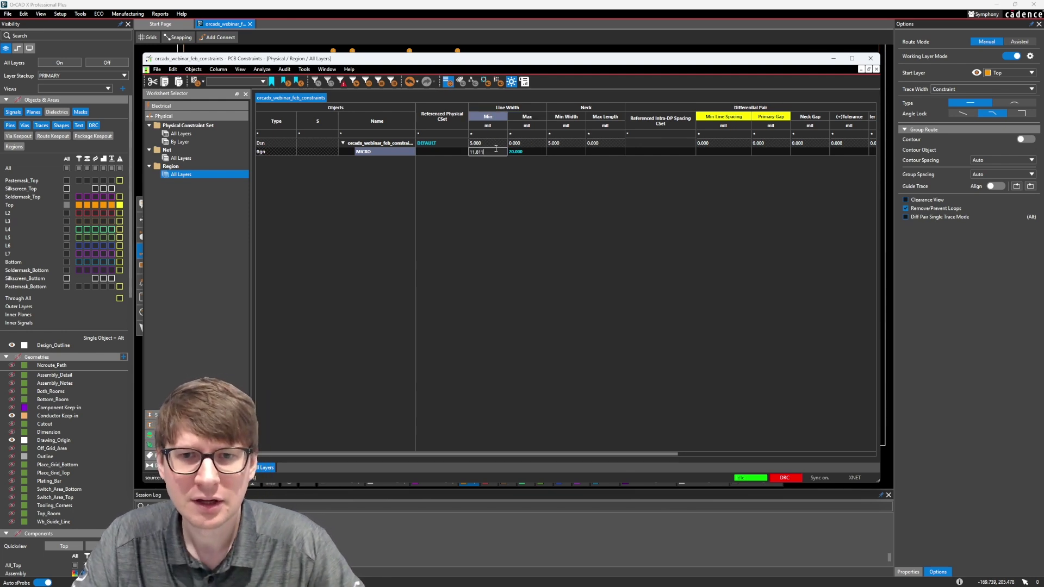
{"action": "left_click", "coordinate": [527, 152]}
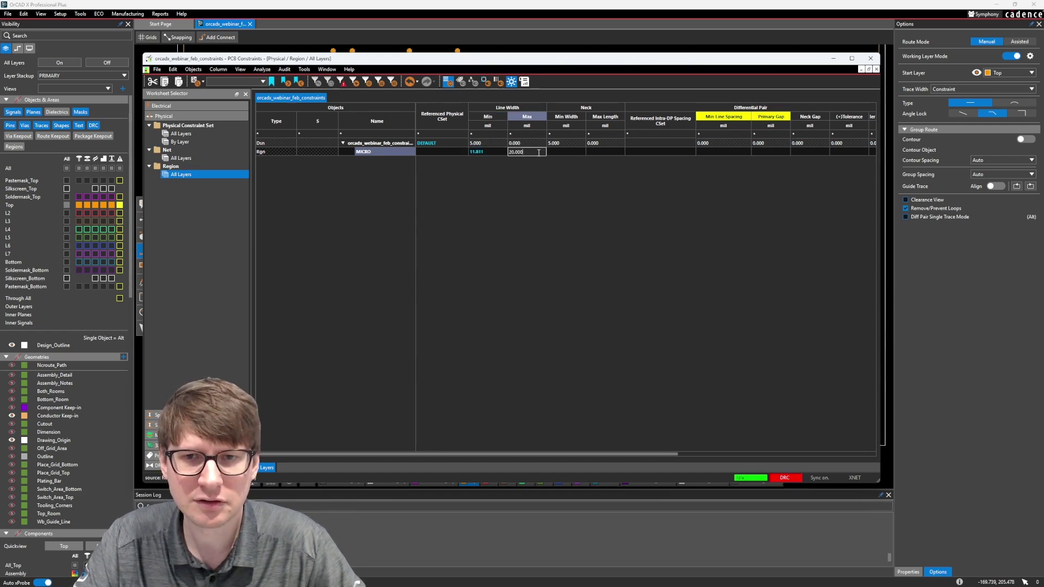
{"action": "key", "text": "ctrl+v"}
{"action": "left_click", "coordinate": [568, 303]}
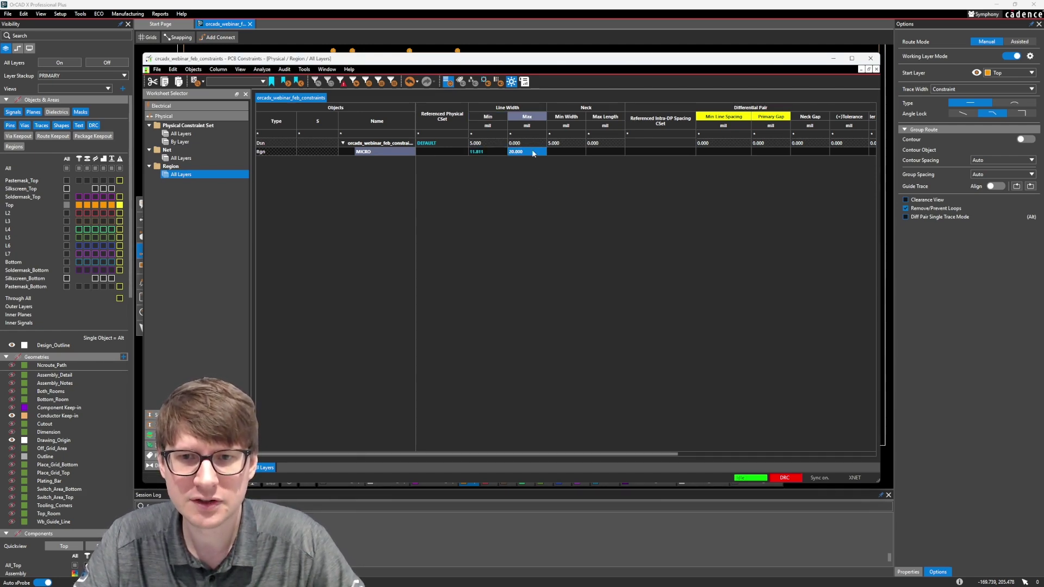
{"action": "right_click", "coordinate": [531, 152]}
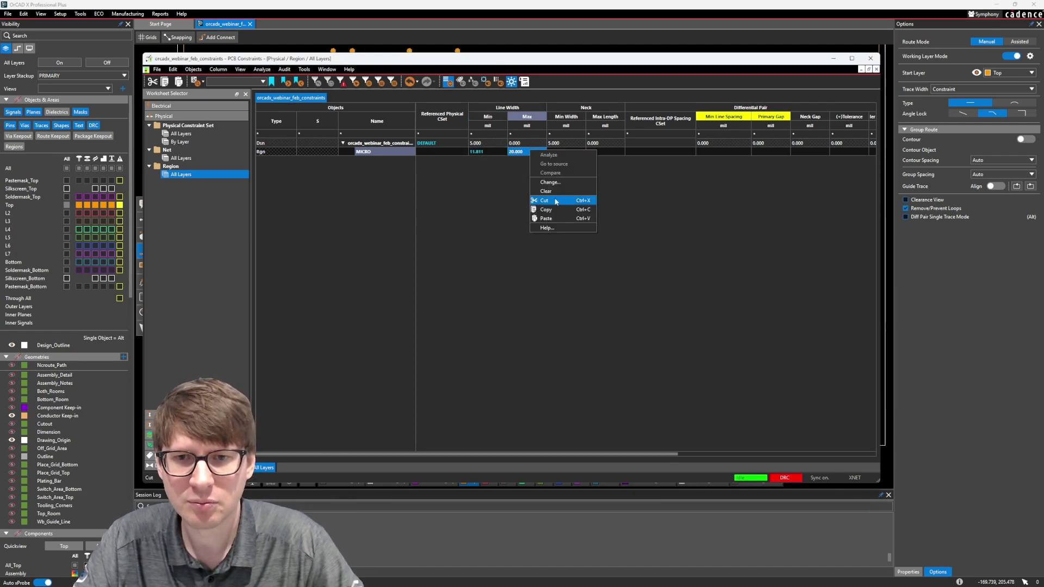
{"action": "left_click", "coordinate": [562, 191]}
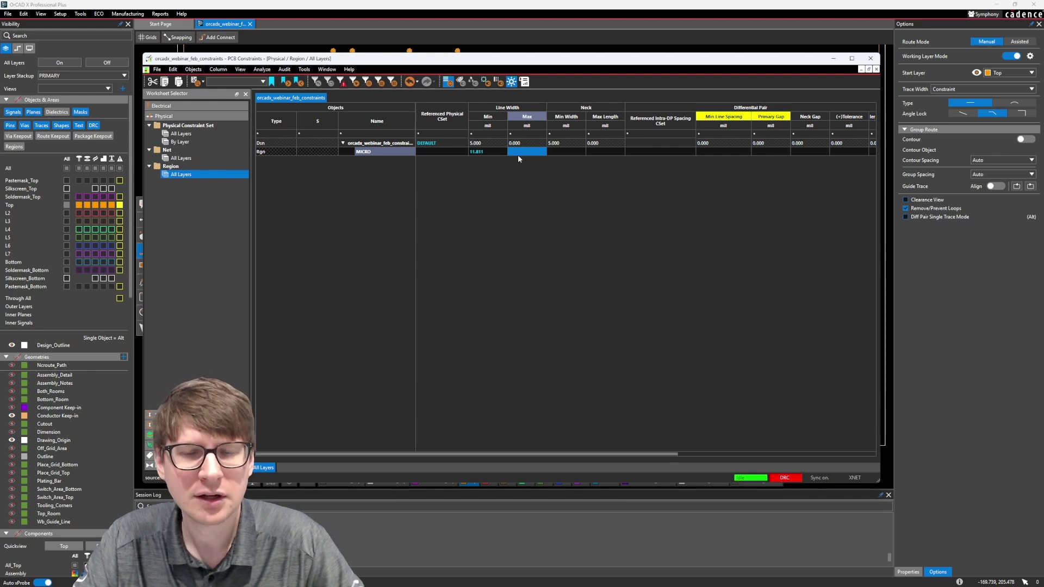
{"action": "key", "text": "Tab"}
{"action": "left_click", "coordinate": [528, 152]}
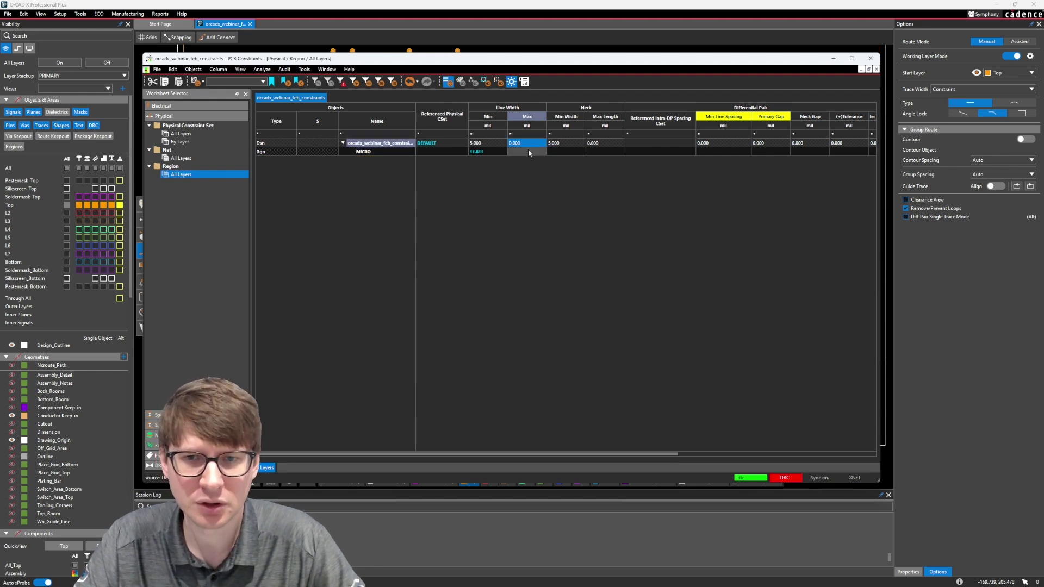
{"action": "type", "text": "0"}
{"action": "key", "text": "Tab"}
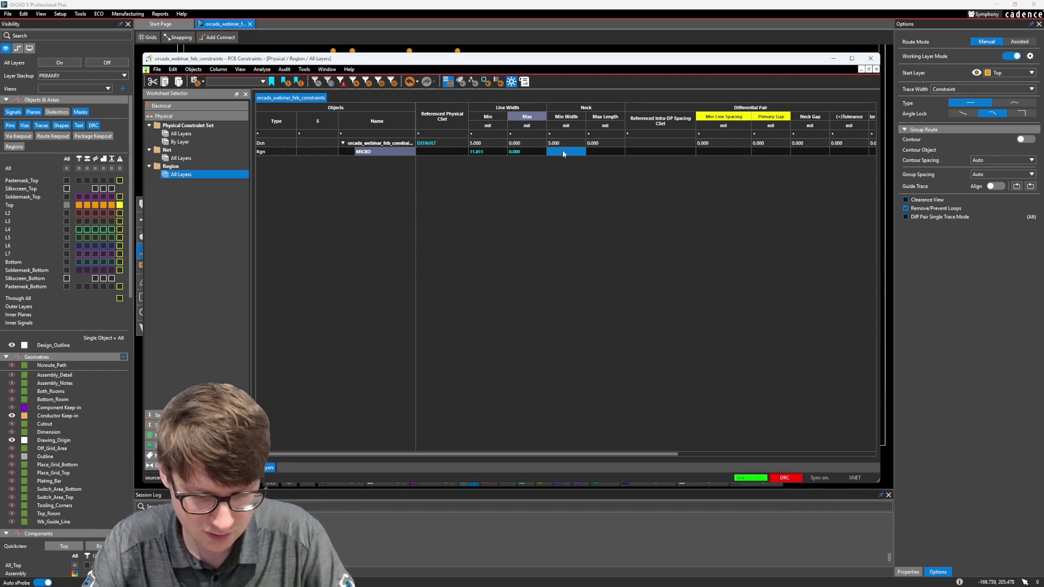
Enter the MICRO region's neck minimum width and a neck maximum length of 100.
{"action": "type", "text": "0"}
{"action": "key", "text": "Tab"}
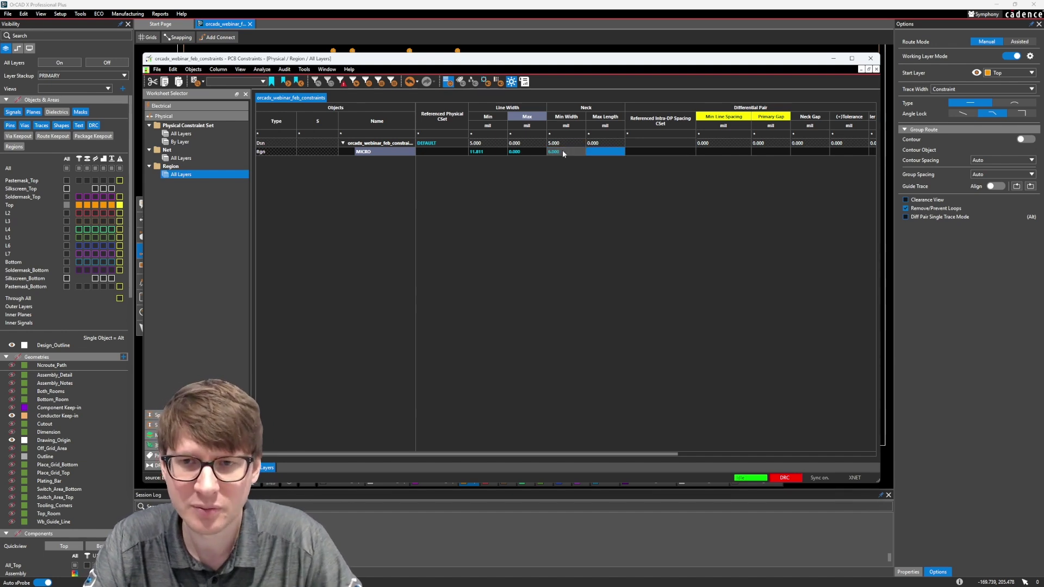
{"action": "type", "text": "100"}
{"action": "key", "text": "Return"}
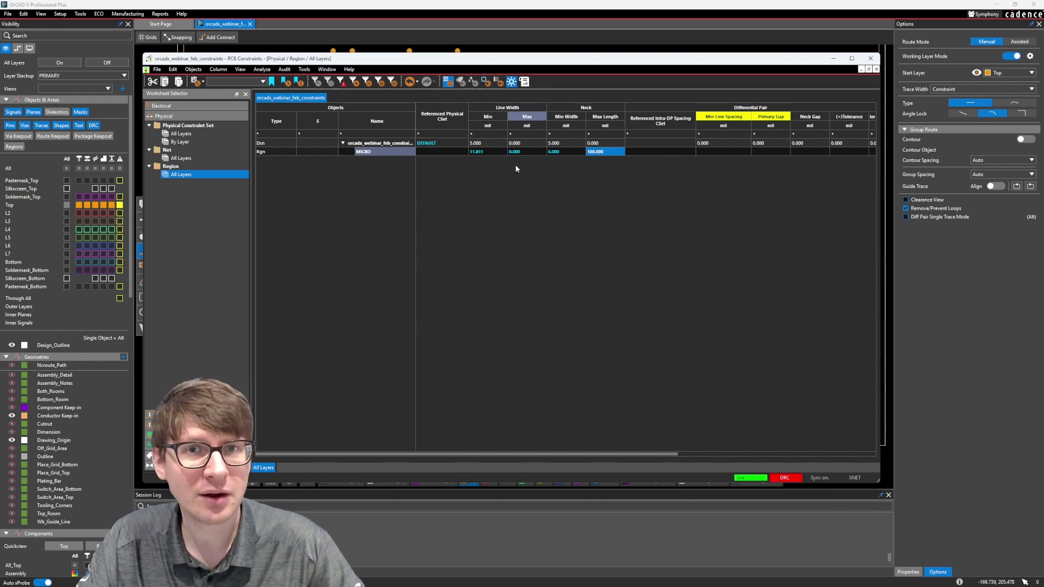
Close Constraint Manager and prepare a rectangular Constraint Region shape using the Micro rule set.
{"action": "left_click", "coordinate": [871, 59]}
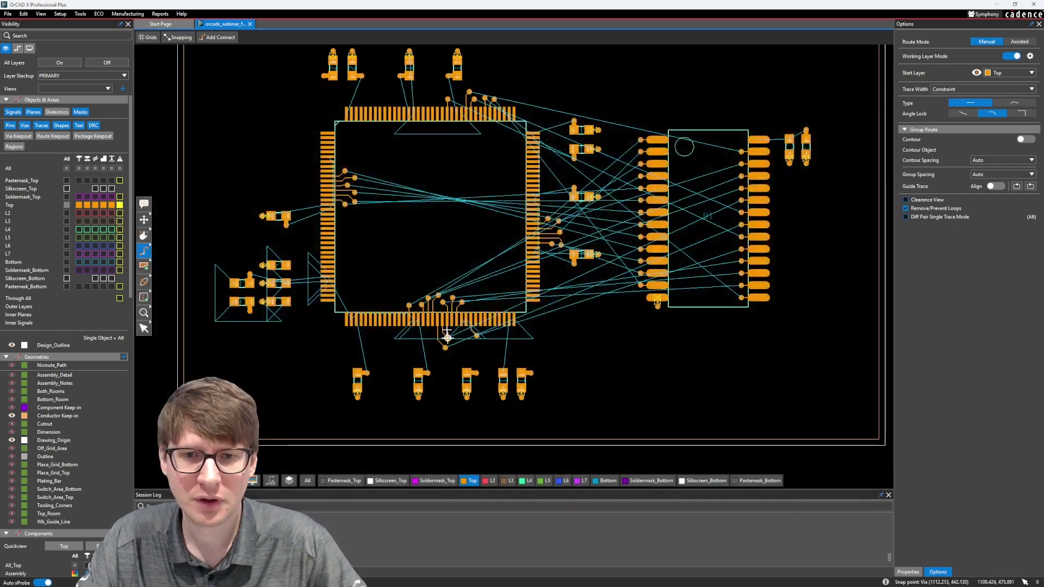
{"action": "left_click", "coordinate": [148, 267]}
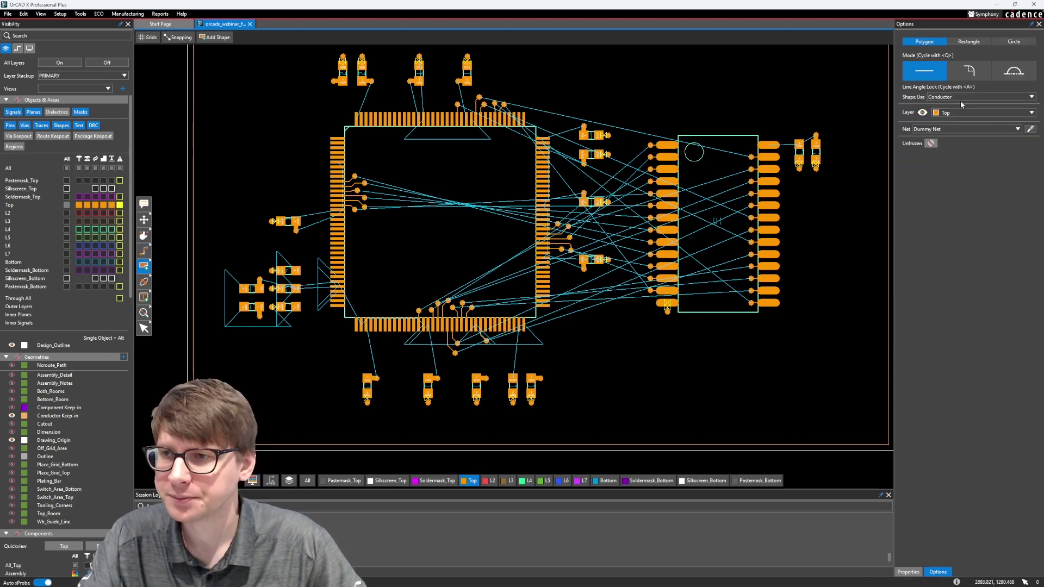
{"action": "left_click", "coordinate": [961, 97]}
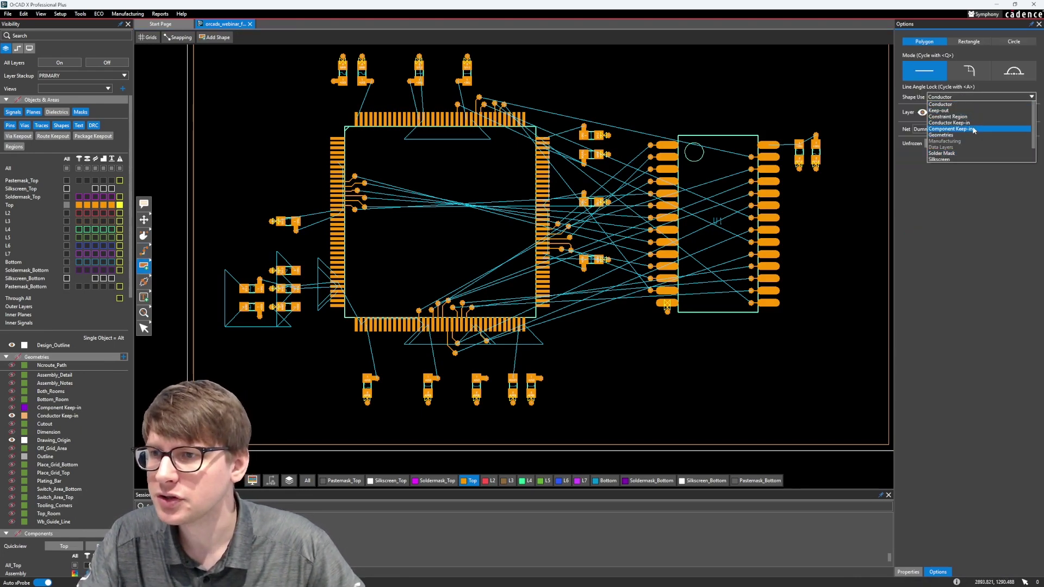
{"action": "left_click", "coordinate": [953, 117]}
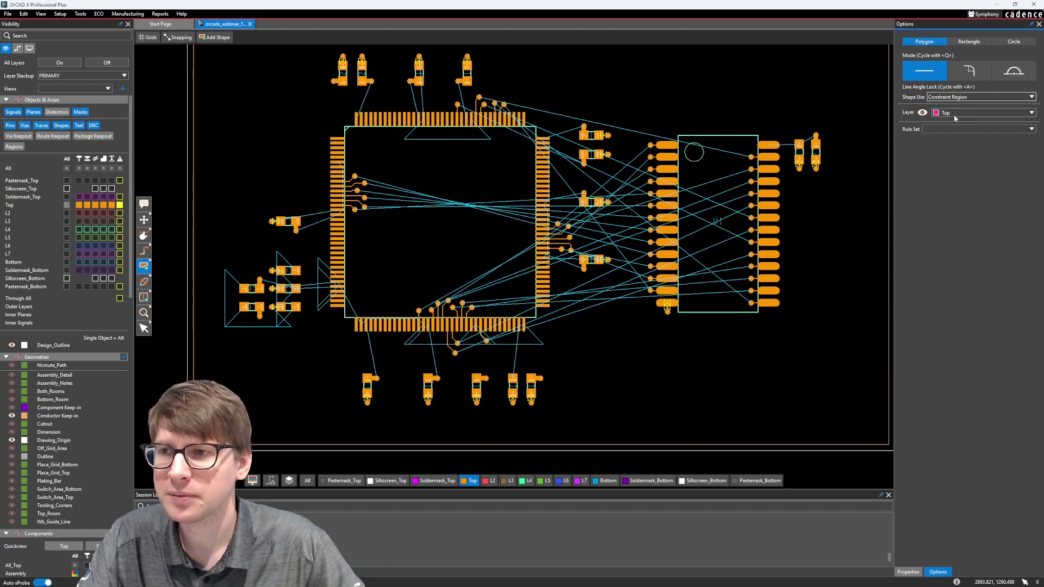
{"action": "scroll", "coordinate": [524, 376], "scroll_direction": "up", "scroll_amount": 5}
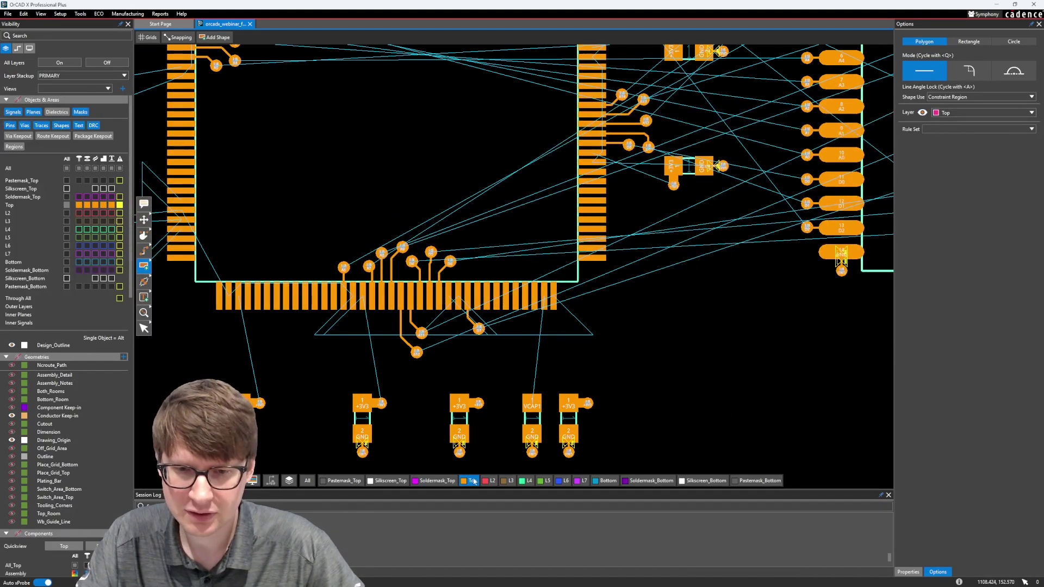
{"action": "left_click", "coordinate": [965, 129]}
{"action": "left_click", "coordinate": [931, 143]}
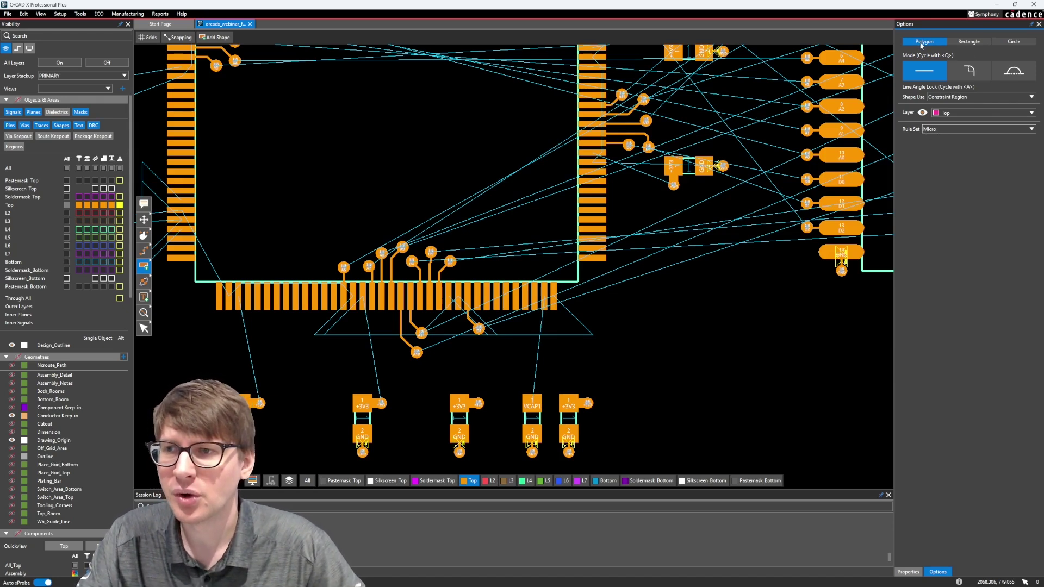
{"action": "left_click", "coordinate": [973, 43]}
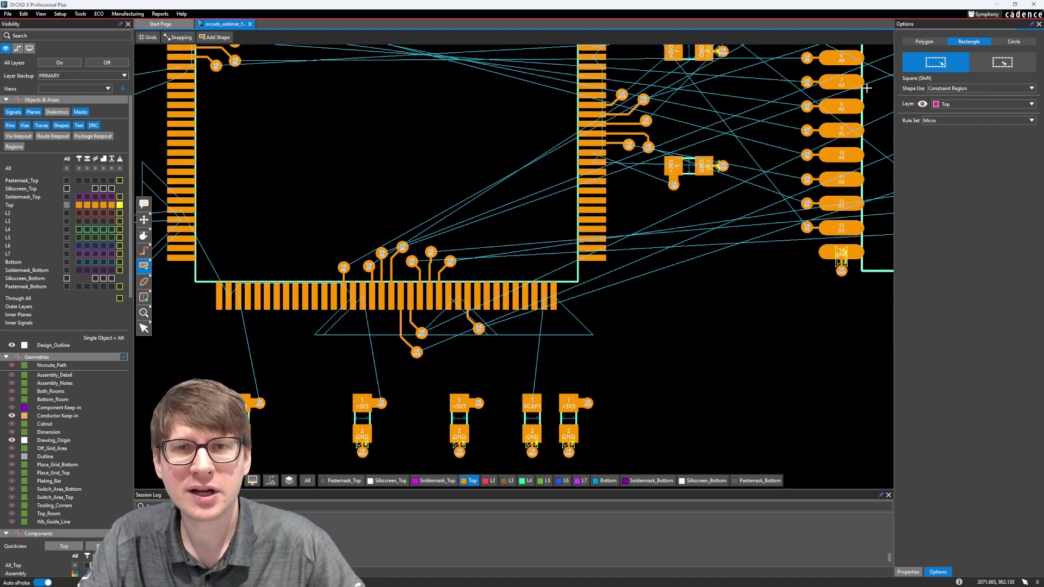
Draw the Micro region rectangle from below-left to above-right of the microcontroller, enclosing its pins.
{"action": "middle_click_drag", "start_coordinate": [390, 218], "coordinate": [504, 228]}
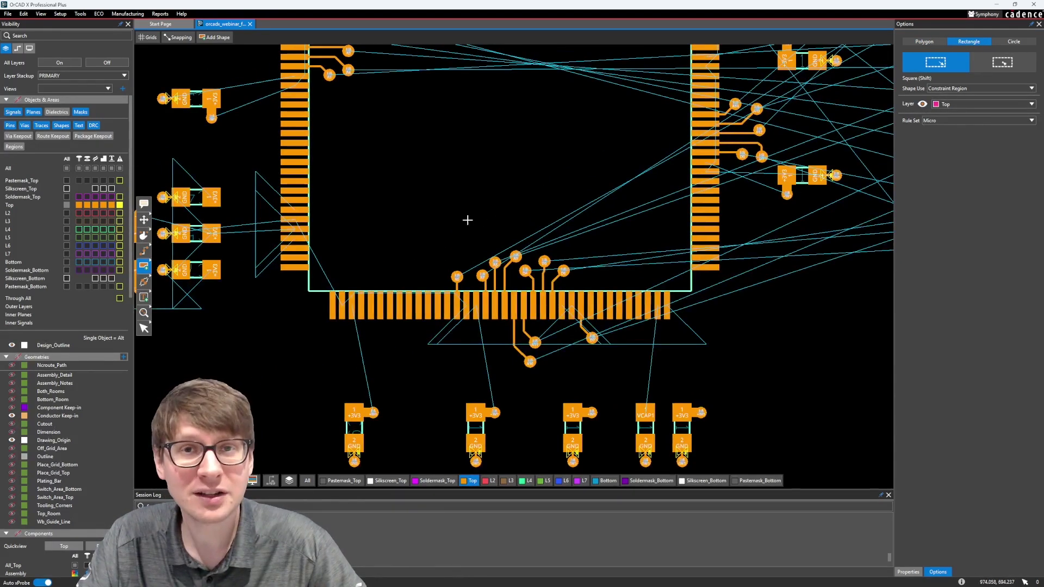
{"action": "scroll", "coordinate": [548, 199], "scroll_direction": "down", "scroll_amount": 3}
{"action": "scroll", "coordinate": [582, 87], "scroll_direction": "up", "scroll_amount": 2}
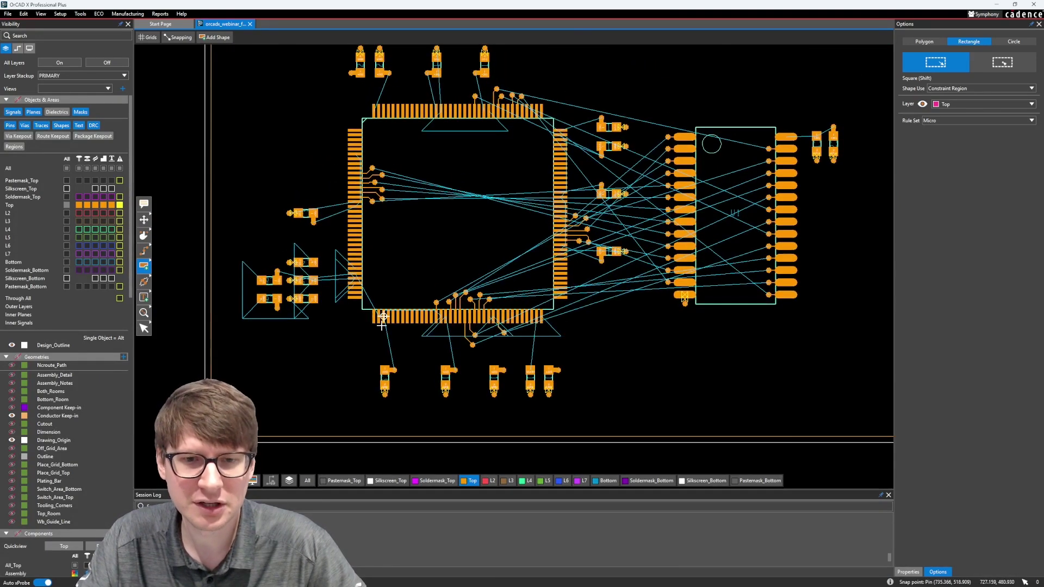
{"action": "left_click", "coordinate": [335, 338]}
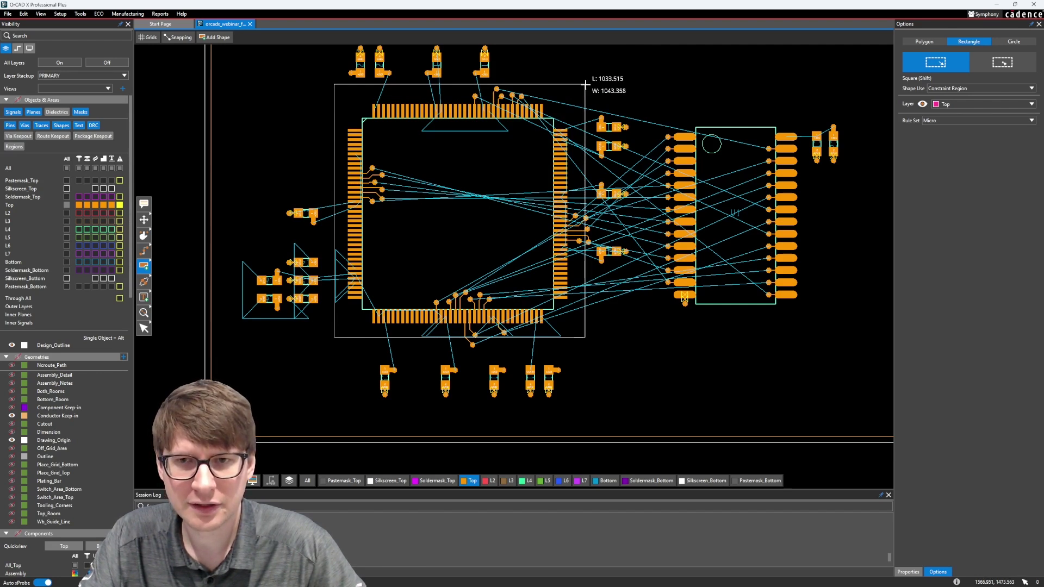
{"action": "left_click", "coordinate": [585, 85]}
{"action": "left_click", "coordinate": [144, 328]}
{"action": "scroll", "coordinate": [568, 360], "scroll_direction": "up", "scroll_amount": 2}
{"action": "scroll", "coordinate": [567, 353], "scroll_direction": "up", "scroll_amount": 2}
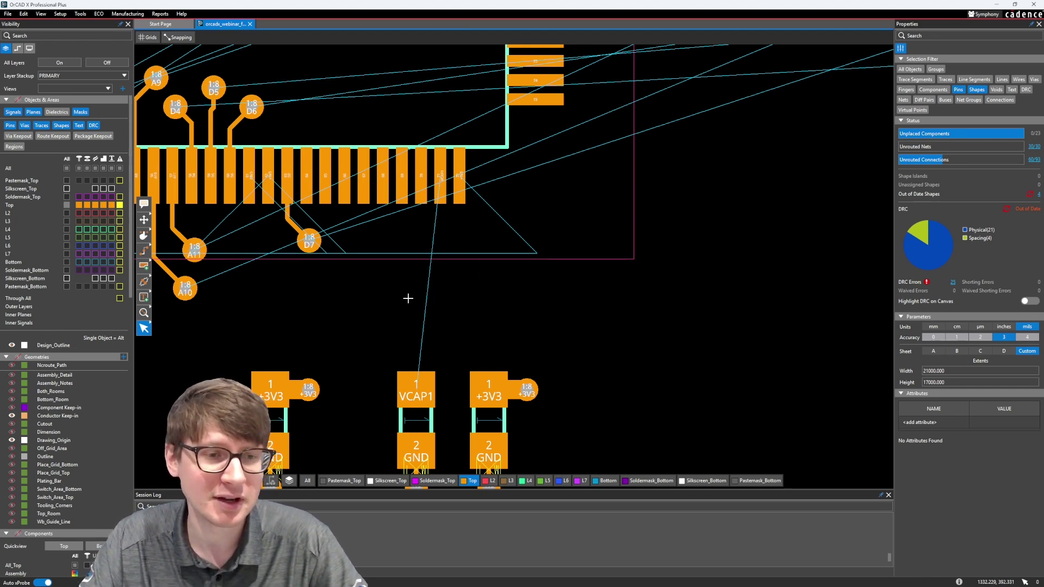
Route a +3V3 trace from the part's pad, with one bend, to a microcontroller pin inside the region.
{"action": "left_click", "coordinate": [143, 251]}
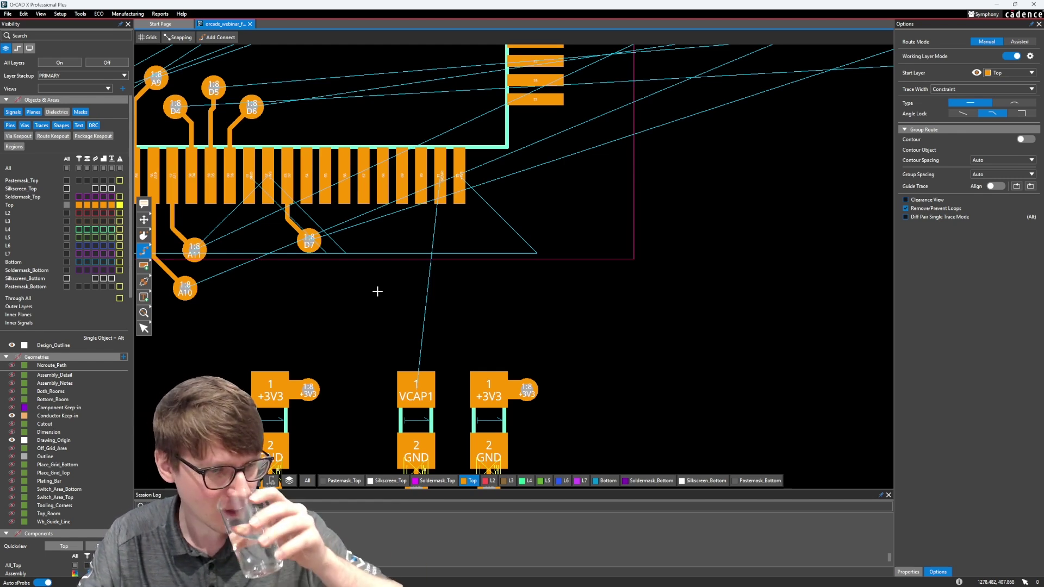
{"action": "left_click", "coordinate": [144, 250]}
{"action": "left_click", "coordinate": [489, 391]}
{"action": "left_click", "coordinate": [465, 309]}
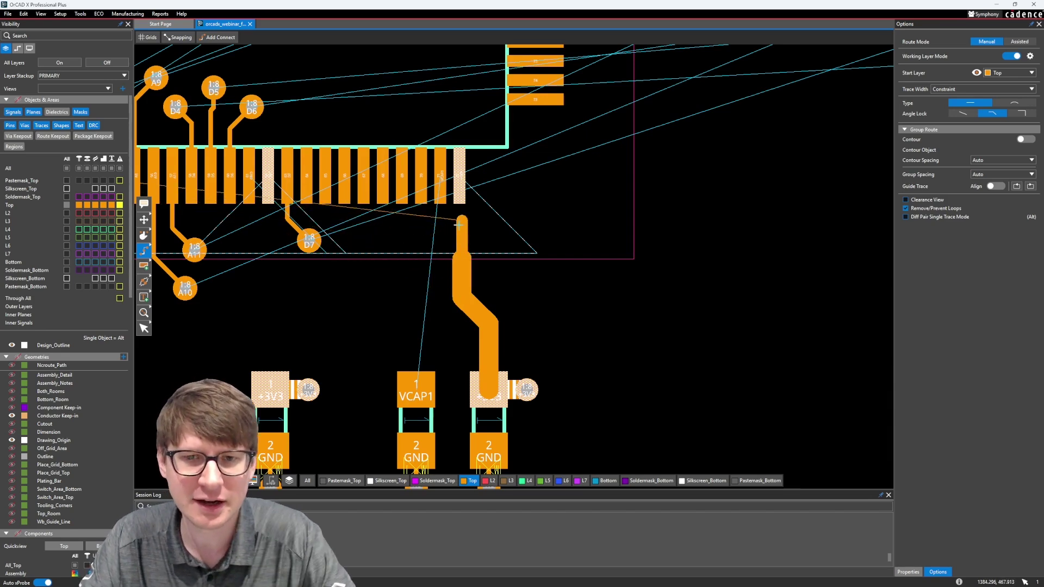
{"action": "left_click", "coordinate": [461, 189]}
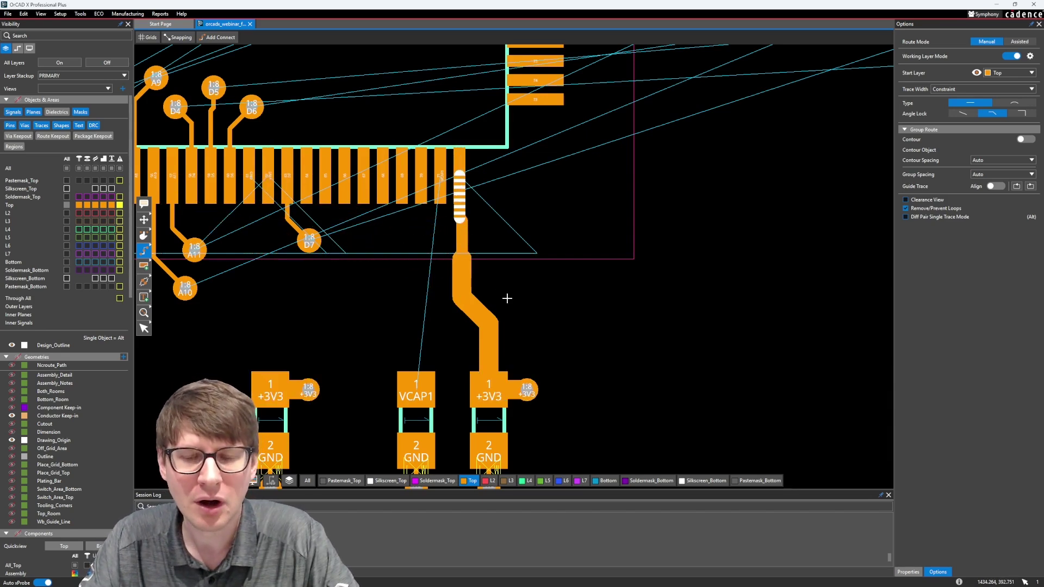
{"action": "left_click", "coordinate": [143, 328]}
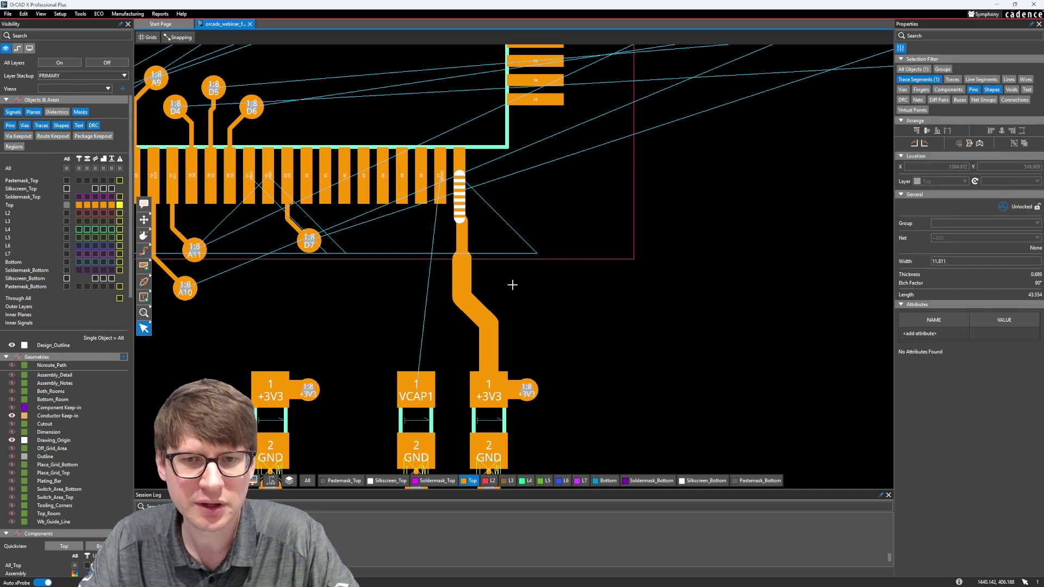
{"action": "left_click", "coordinate": [506, 282]}
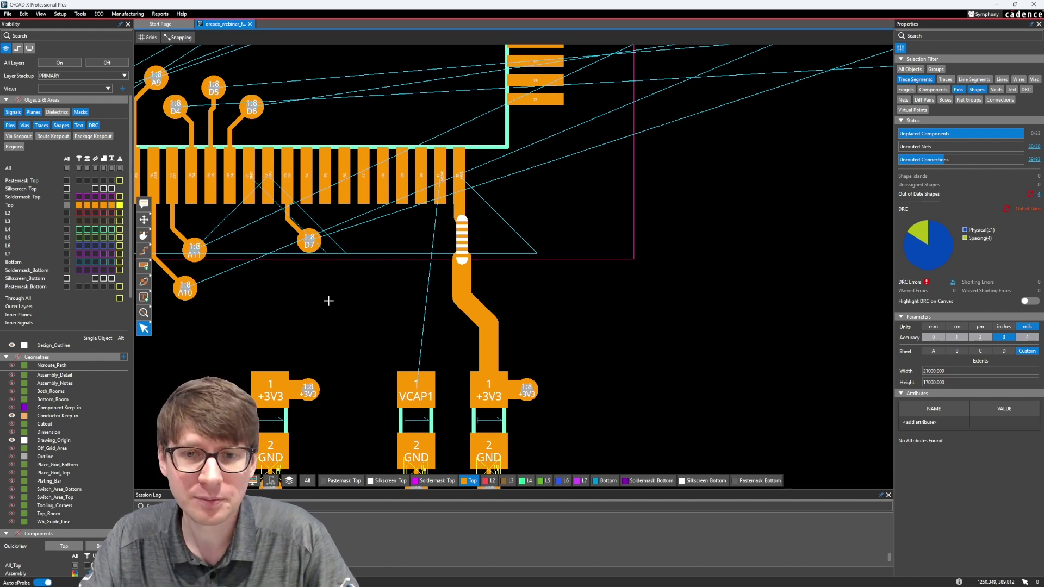
{"action": "scroll", "coordinate": [328, 301], "scroll_direction": "down", "scroll_amount": 6}
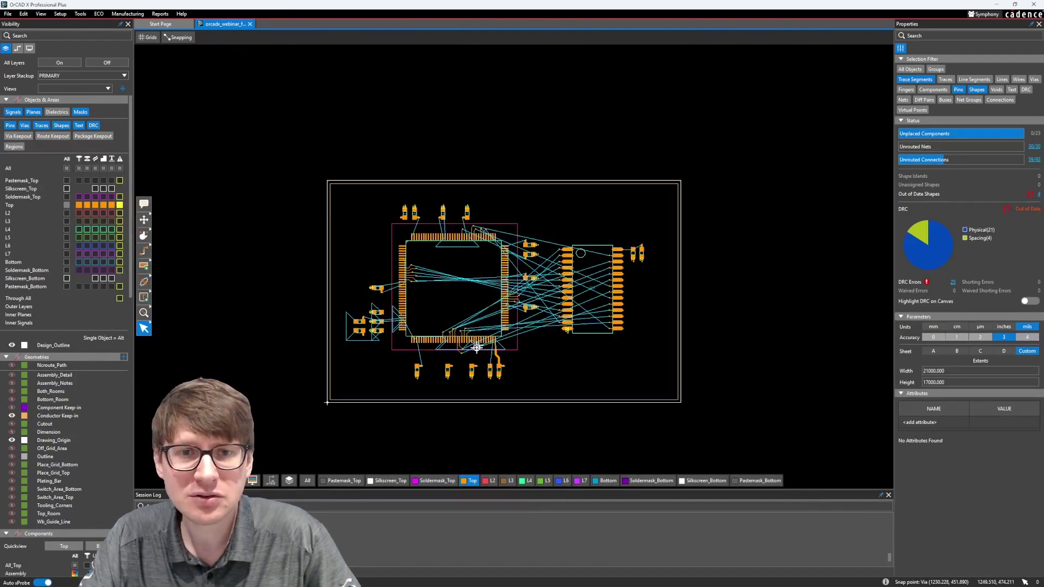
{"action": "middle_click_drag", "start_coordinate": [477, 348], "coordinate": [454, 329]}
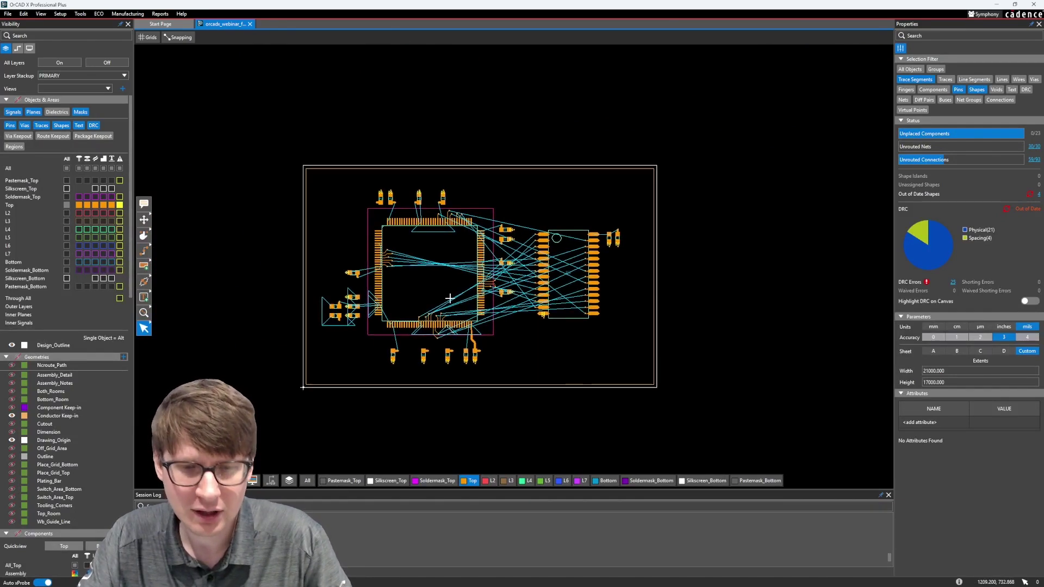
{"action": "scroll", "coordinate": [450, 298], "scroll_direction": "up", "scroll_amount": 2}
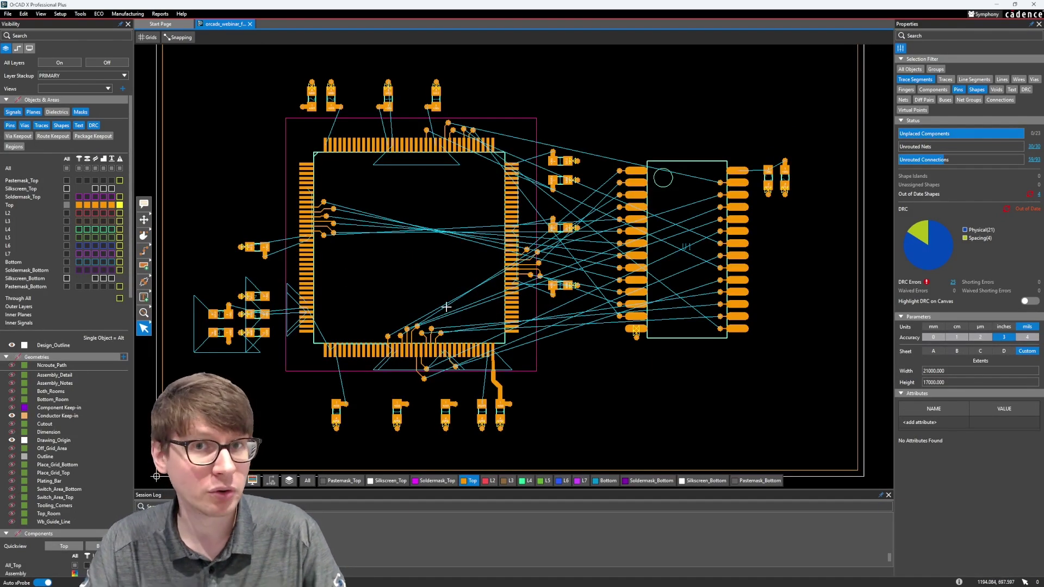